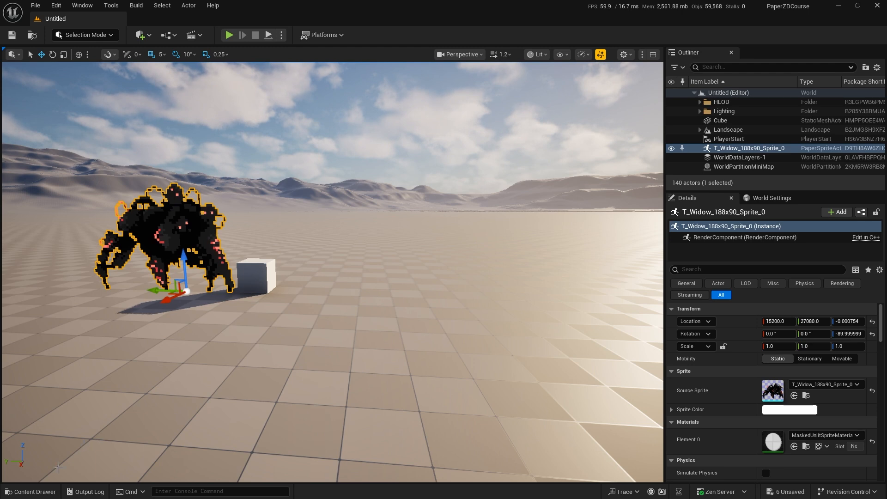
Step: Browse the WarriorSimple folder's content in an enlarged asset view, filtering it by sprites and by Paper Flipbooks
click(30, 491)
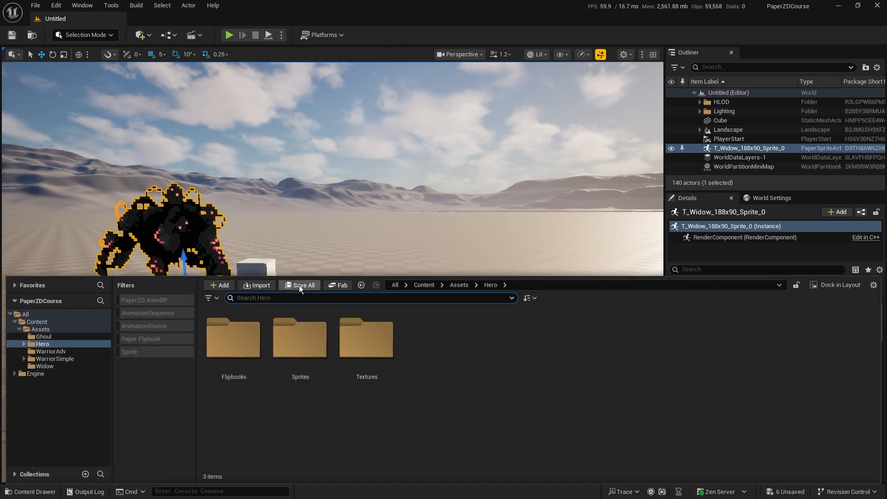
drag(510, 276, 504, 229)
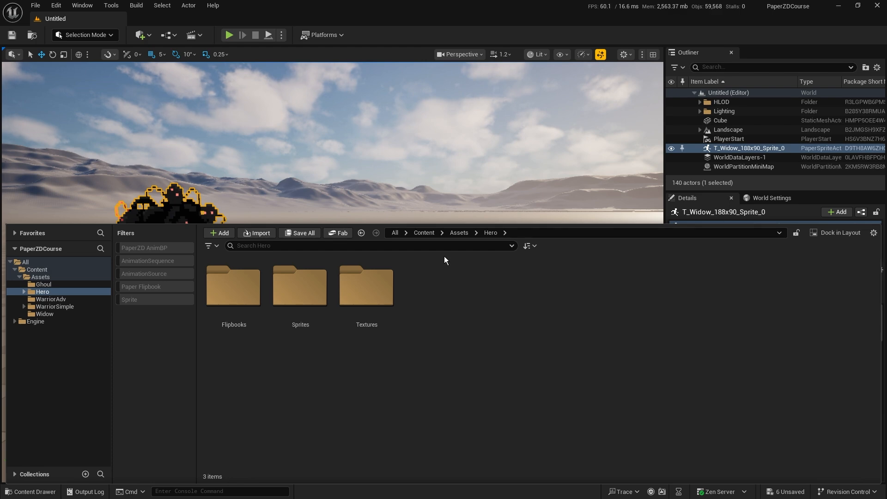
click(57, 307)
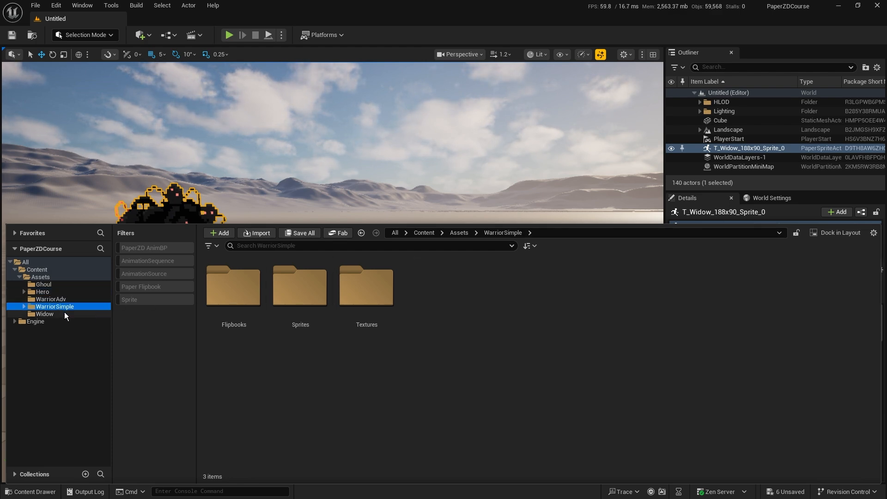
click(133, 300)
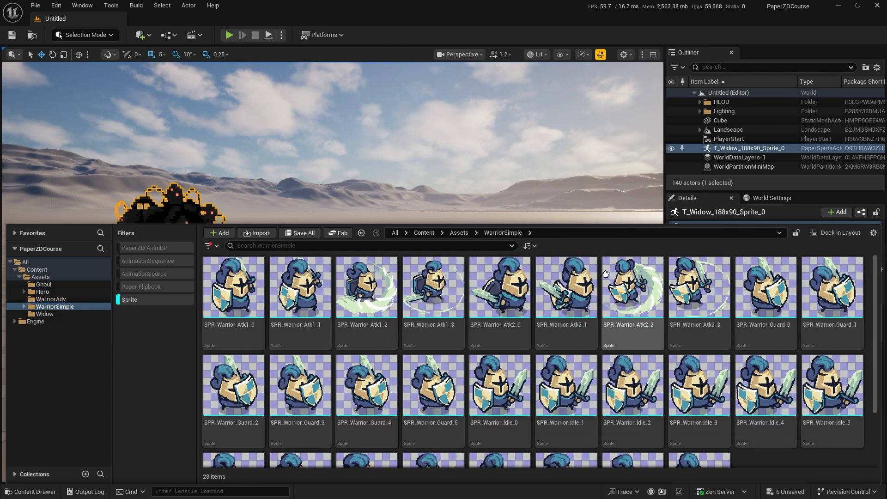
click(141, 286)
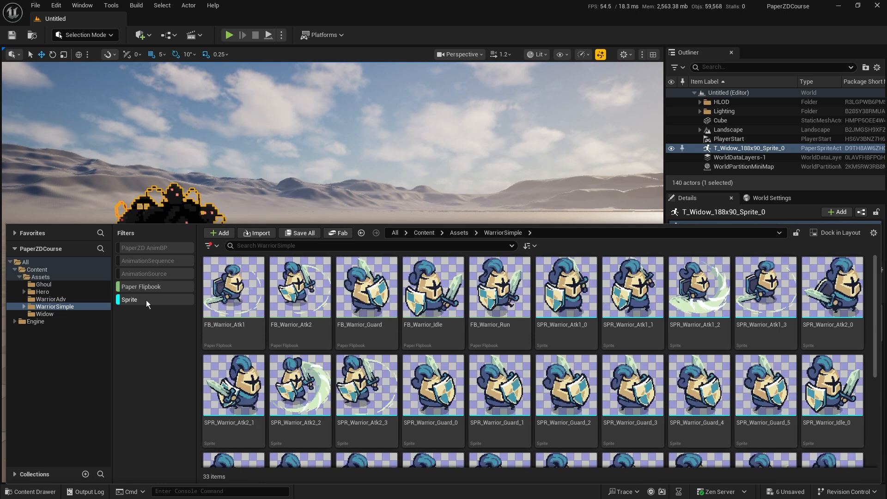
click(134, 300)
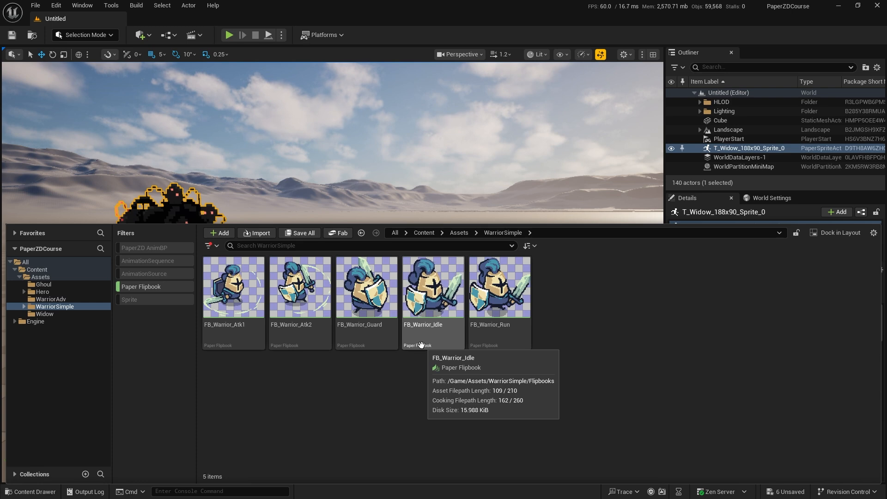
Step: Look through the unfiltered assets in the WarriorAdv, Ghoul and Widow folders
click(51, 299)
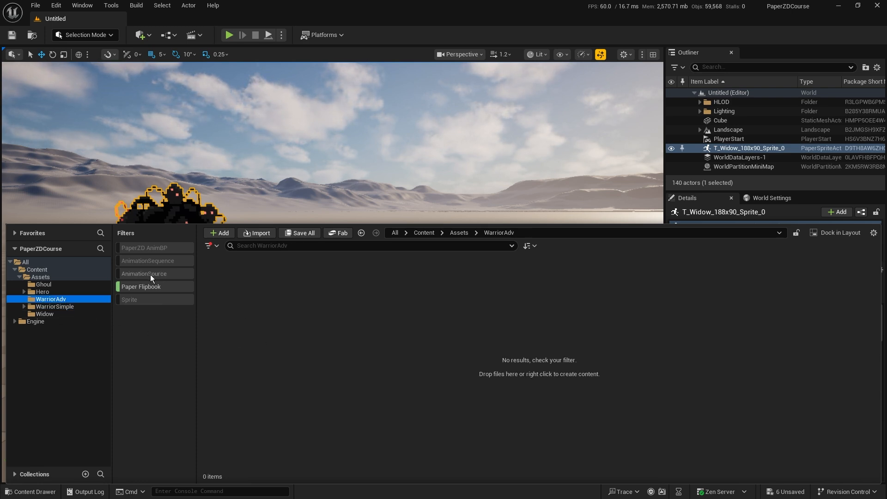
click(125, 287)
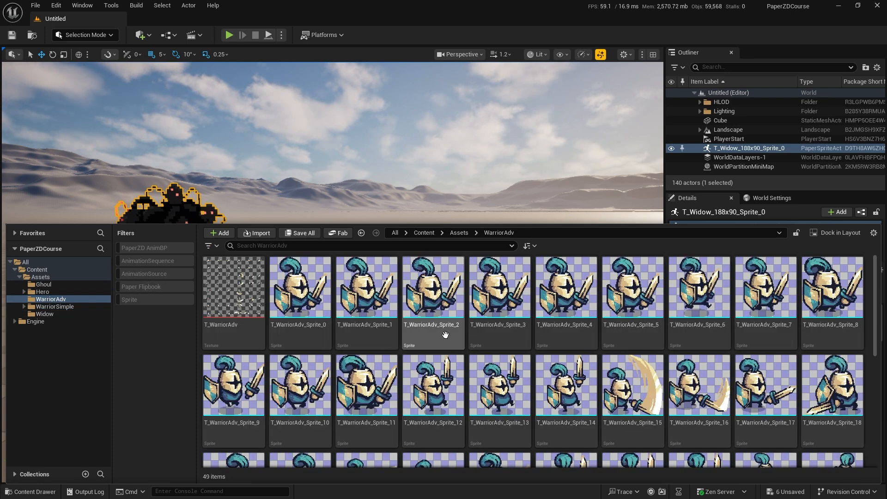
scroll(583, 366, down, 3)
scroll(582, 366, down, 2)
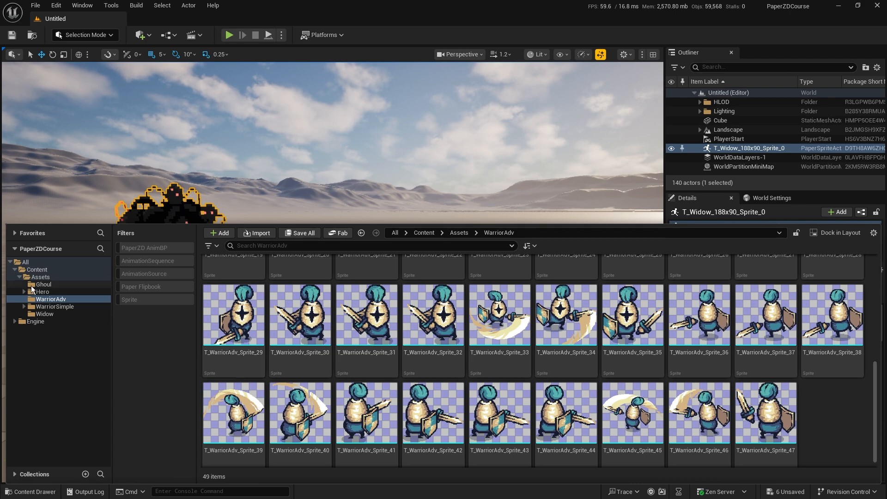
click(44, 284)
scroll(311, 328, up, 2)
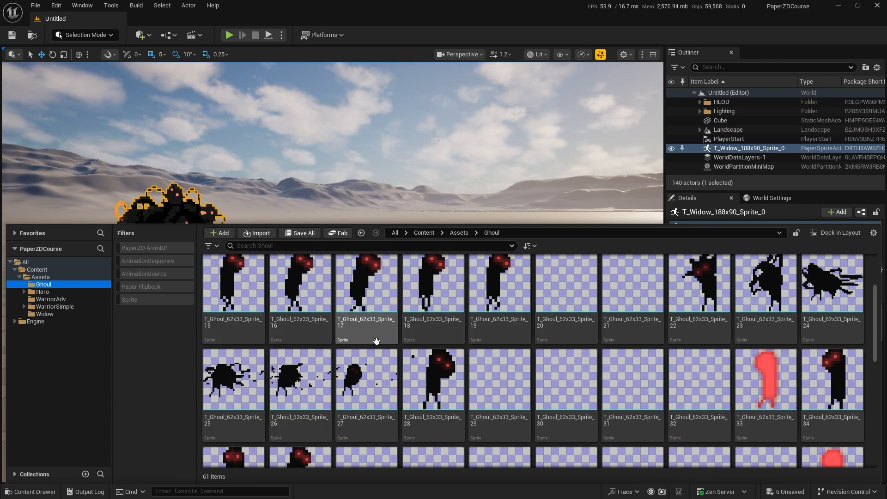
scroll(365, 318, up, 1)
click(45, 314)
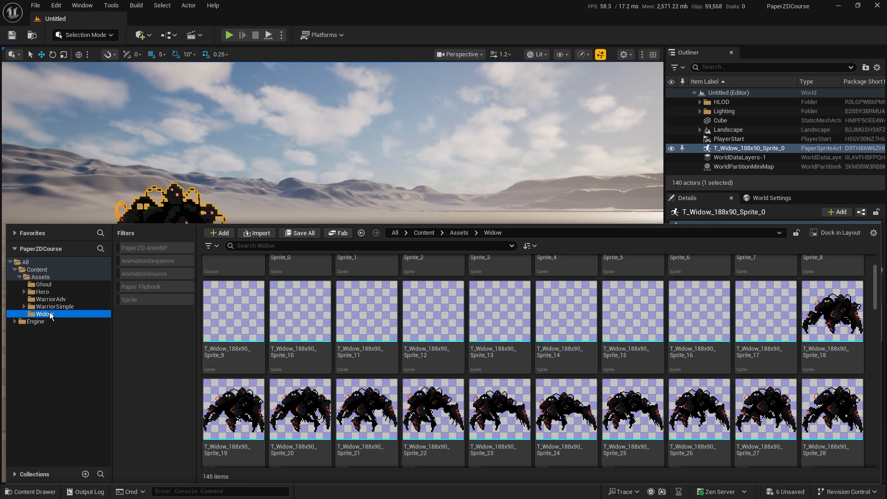
Step: Create a new folder named PaperZD inside the WarriorSimple folder
click(52, 307)
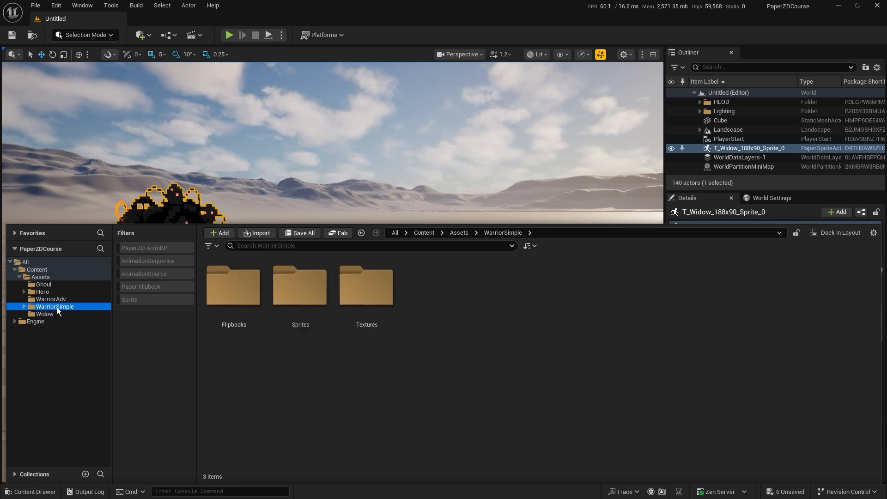
click(235, 371)
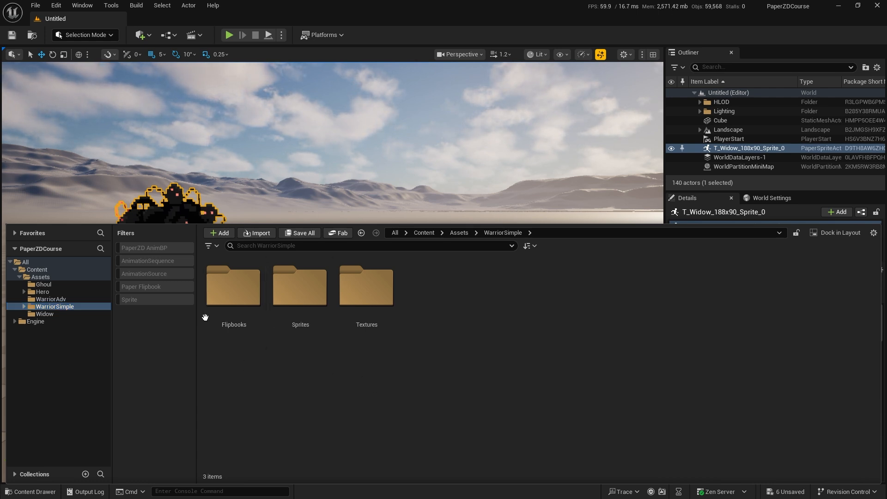
right_click(437, 287)
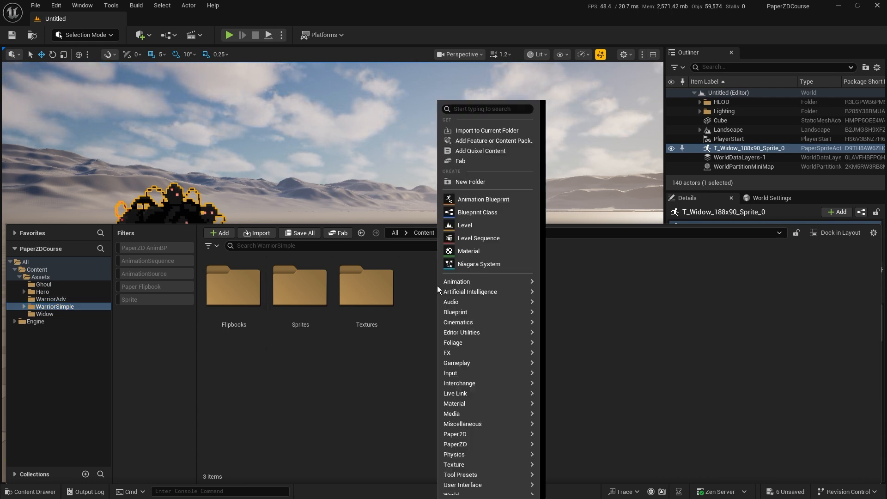
click(484, 179)
text(Paper)
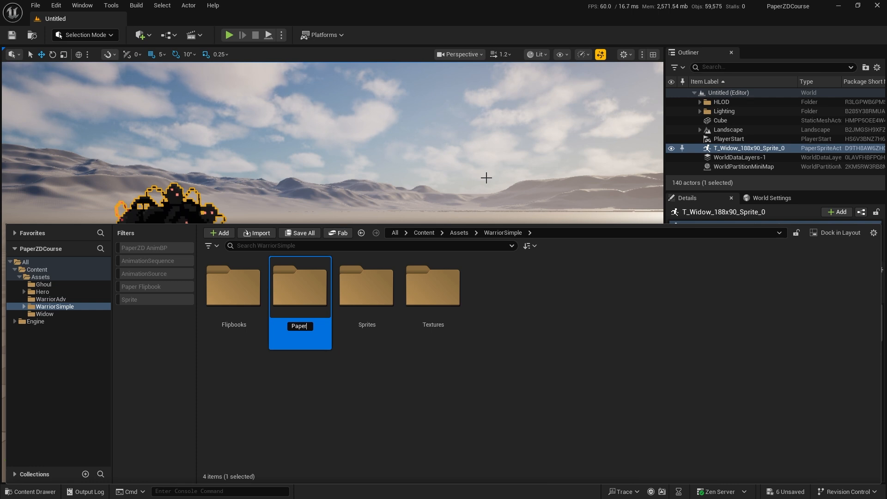
text(ZD)
key(Return)
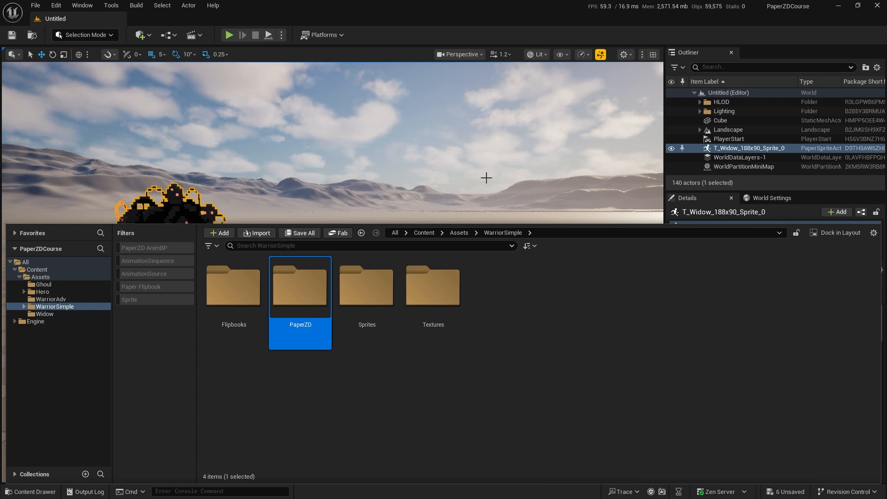
Step: Create a PaperZD AnimationSource asset named ZDSource_Warrior inside the PaperZD folder
double_click(294, 288)
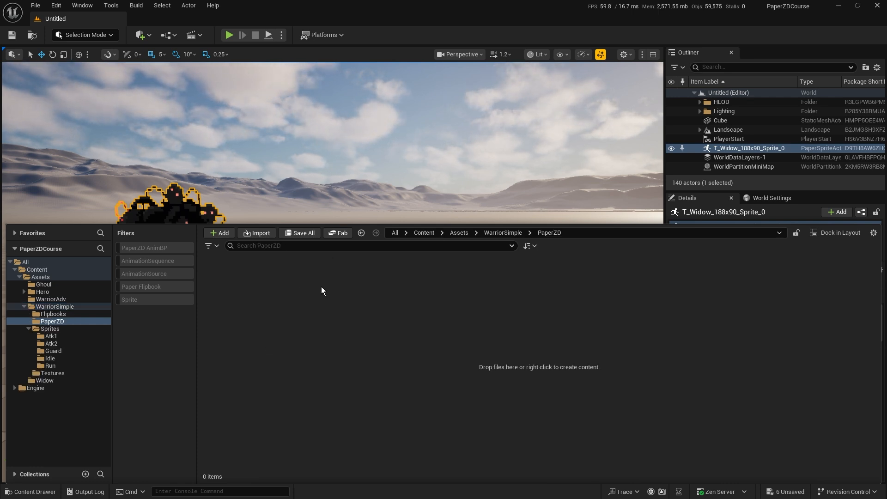
right_click(286, 279)
mouse_move(341, 397)
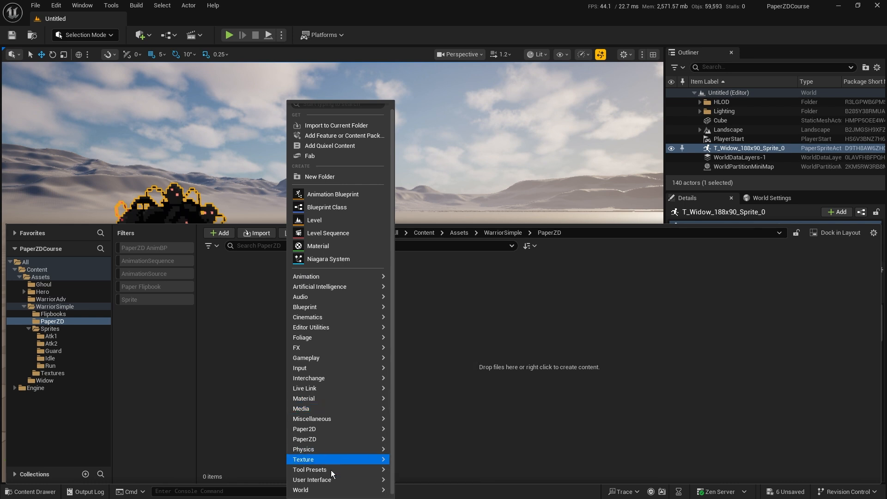
mouse_move(315, 439)
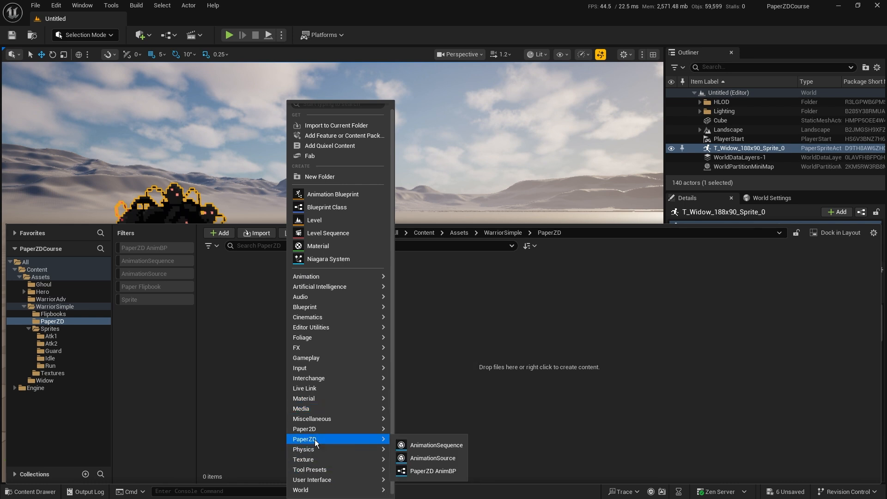
click(430, 458)
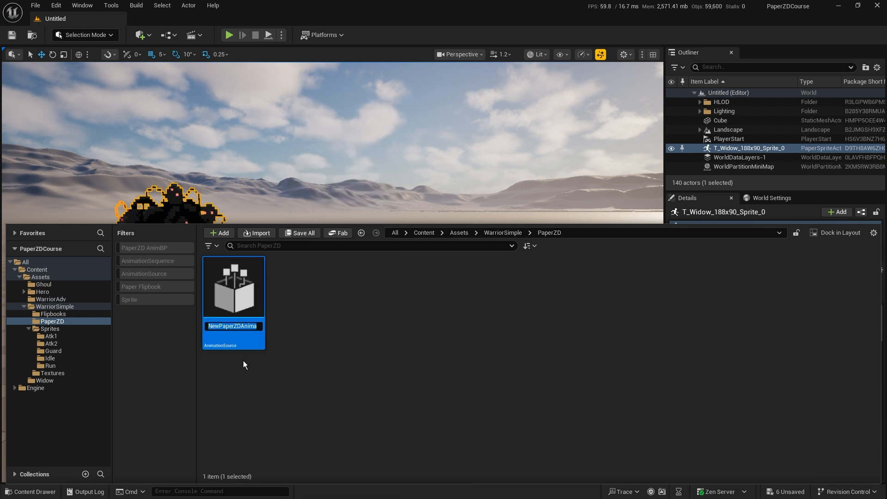
text(ZDSource)
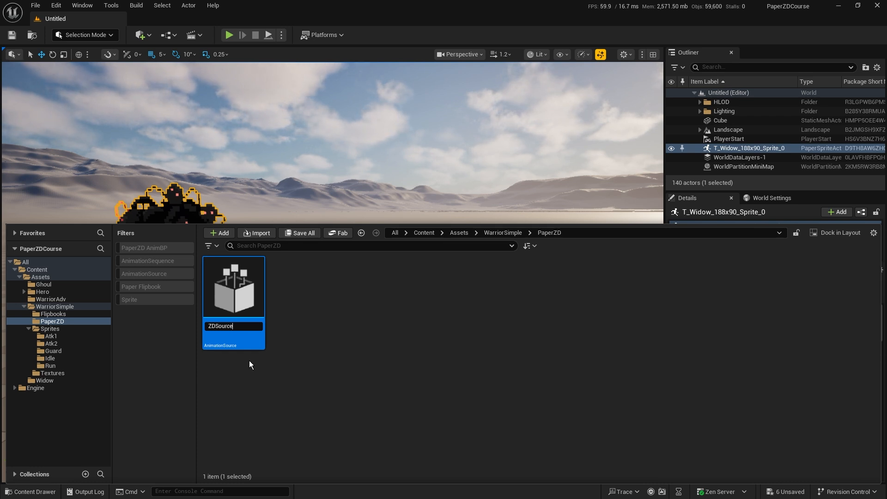
text(_)
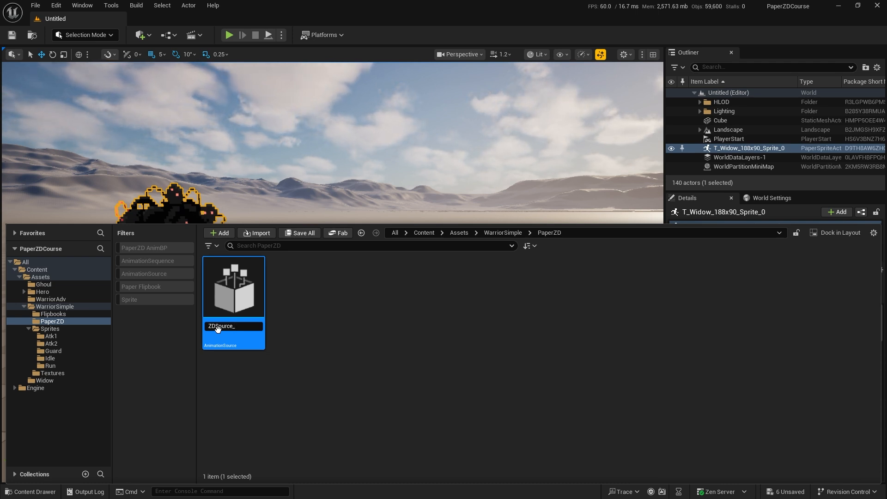
text(S)
key(BackSpace)
text(Warrior)
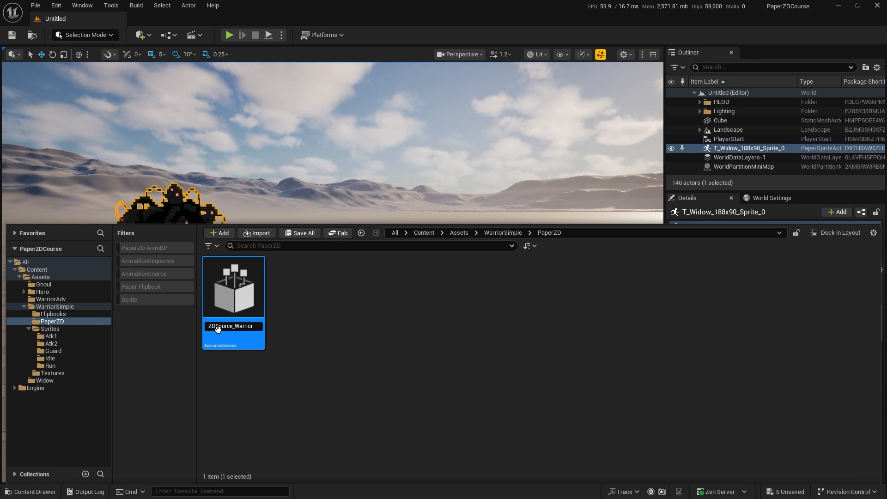
text(S)
key(BackSpace)
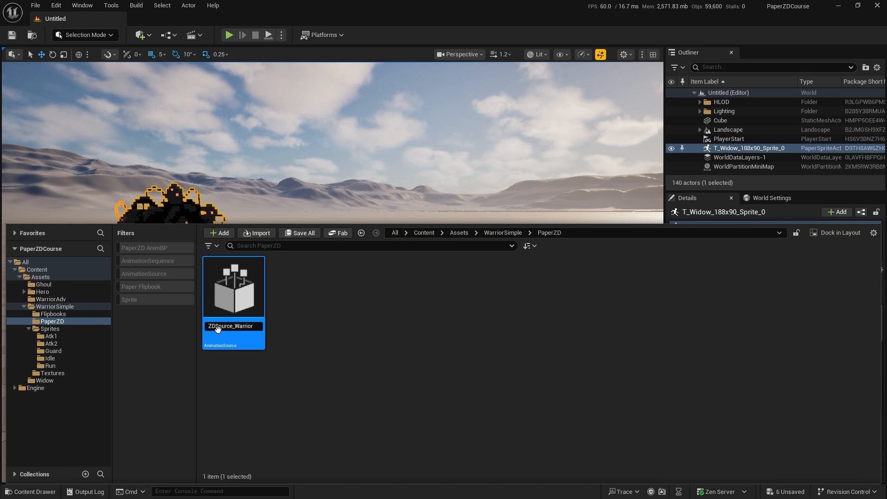
key(Return)
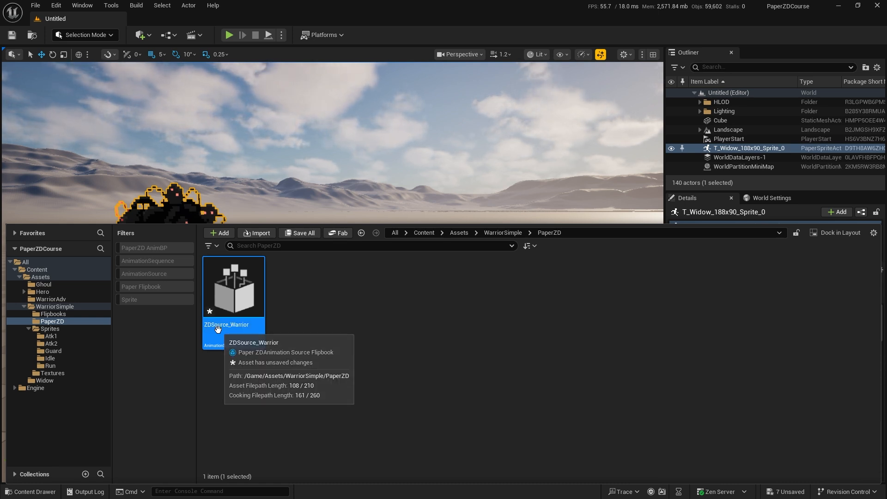
Step: Open ZDSource_Warrior and add a new animation sequence named AS_Warrior_Idle
double_click(238, 291)
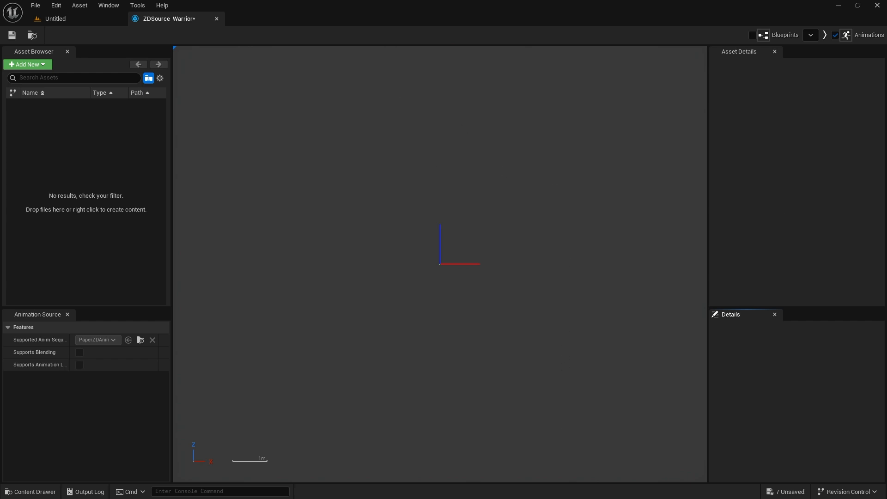
click(29, 65)
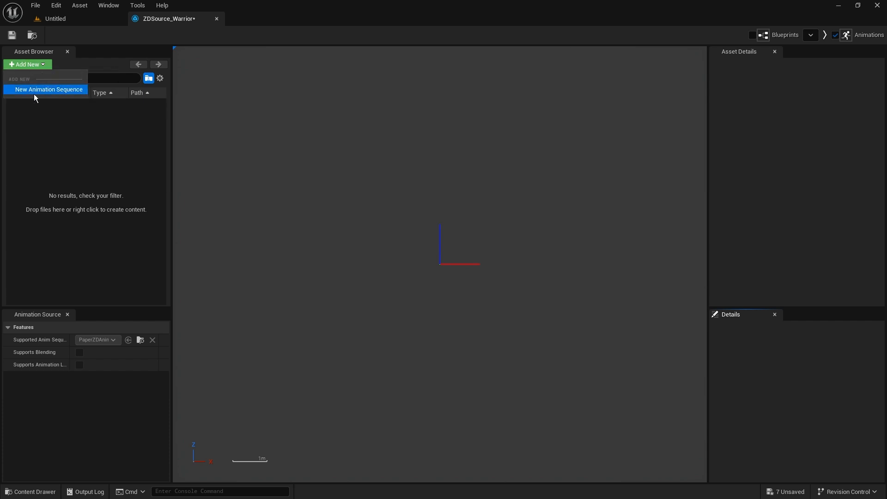
click(37, 90)
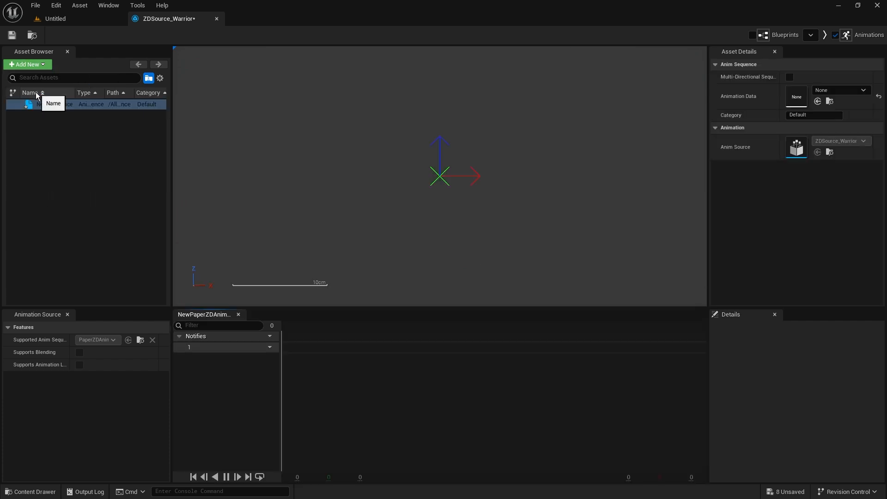
click(47, 105)
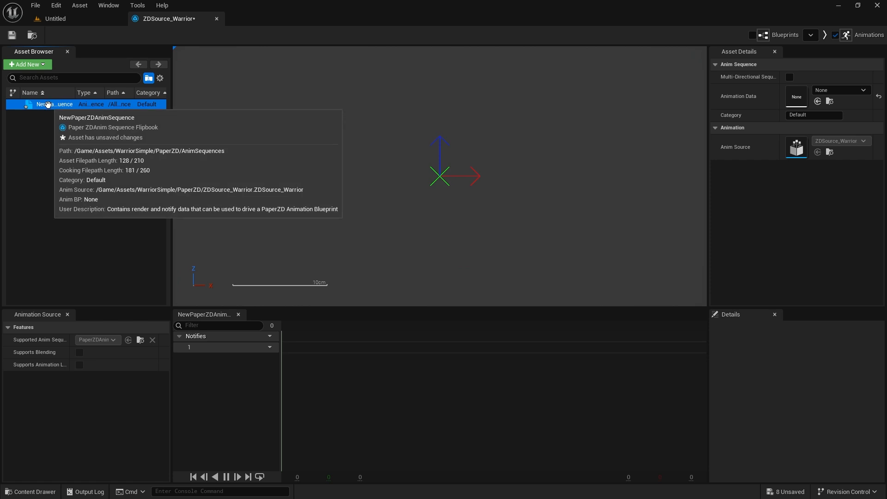
key(F2)
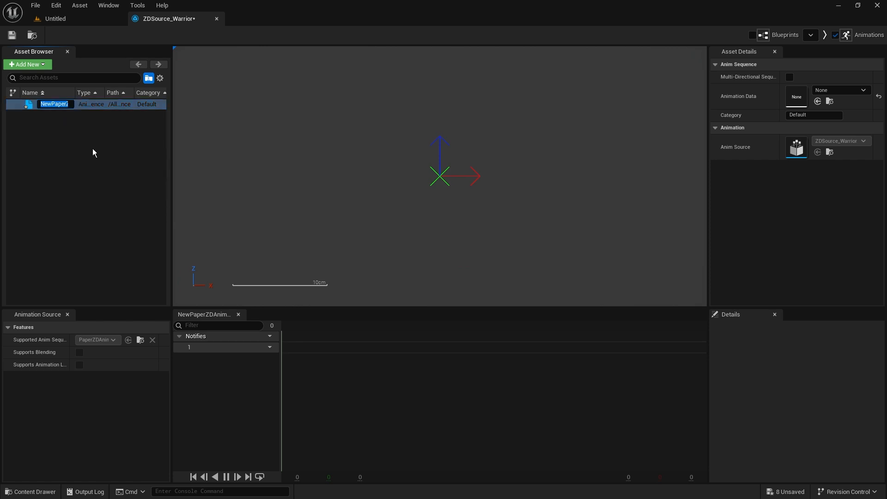
text(AS)
text(_)
text(Warrior)
text(_Idle)
key(Return)
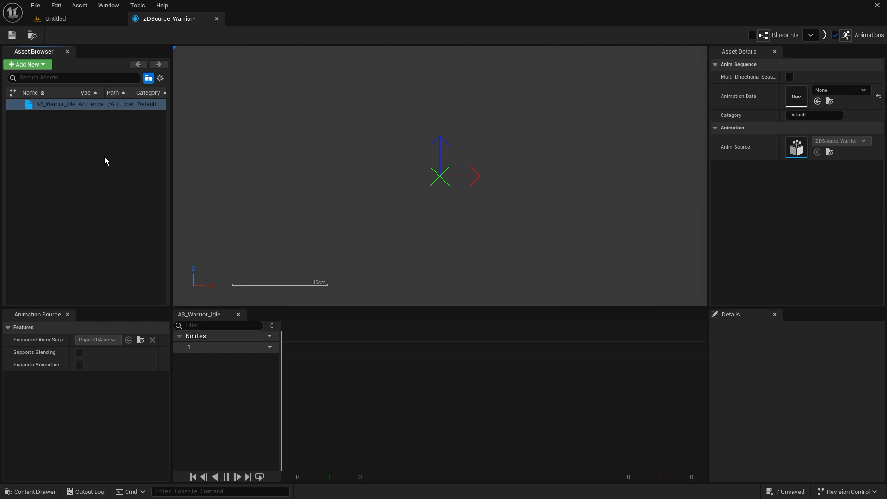
Step: Assign the FB_Warrior_Idle flipbook as the animation data of AS_Warrior_Idle
drag(172, 166, 255, 185)
scroll(443, 190, down, 4)
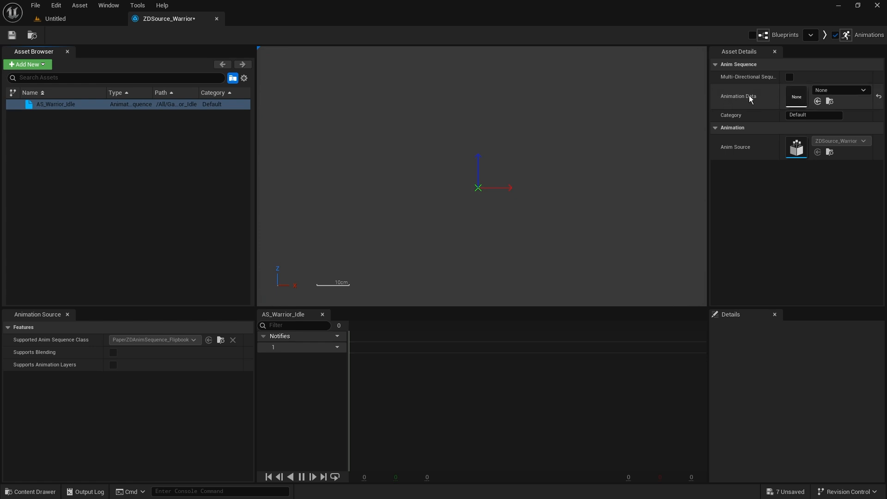
click(834, 92)
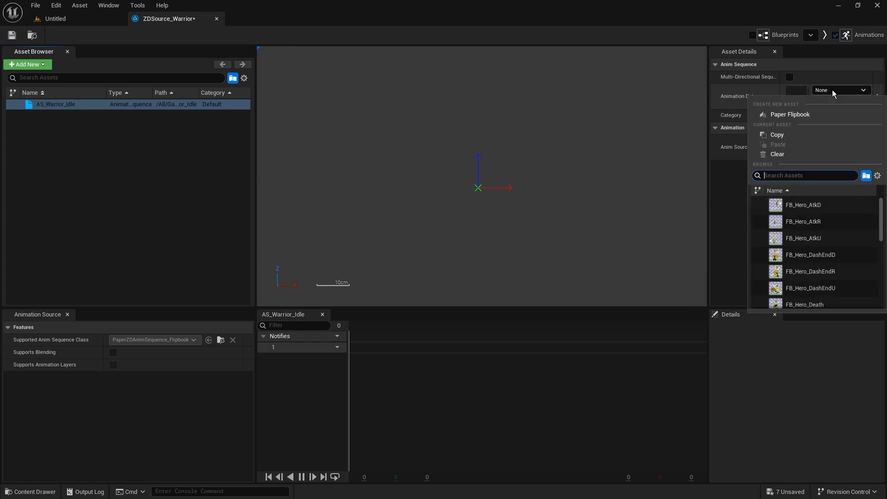
click(881, 203)
mouse_move(881, 203)
mouse_down()
mouse_move(881, 291)
mouse_move(881, 208)
mouse_up()
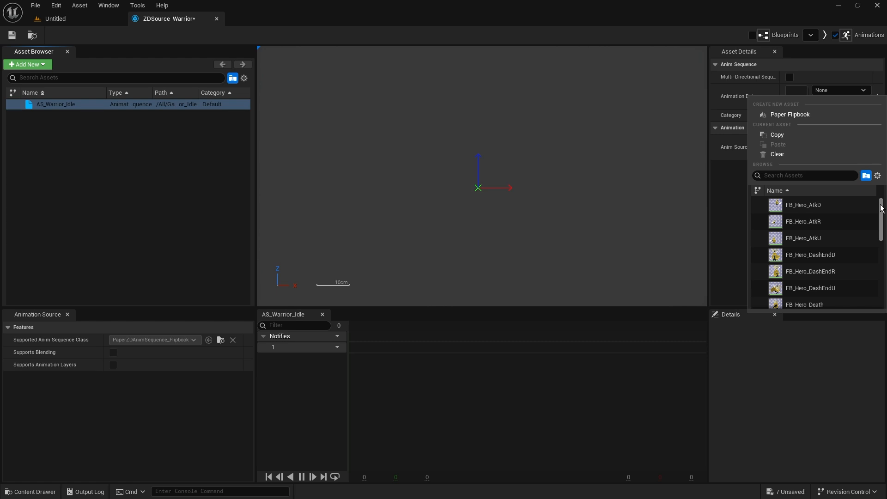
scroll(824, 293, down, 5)
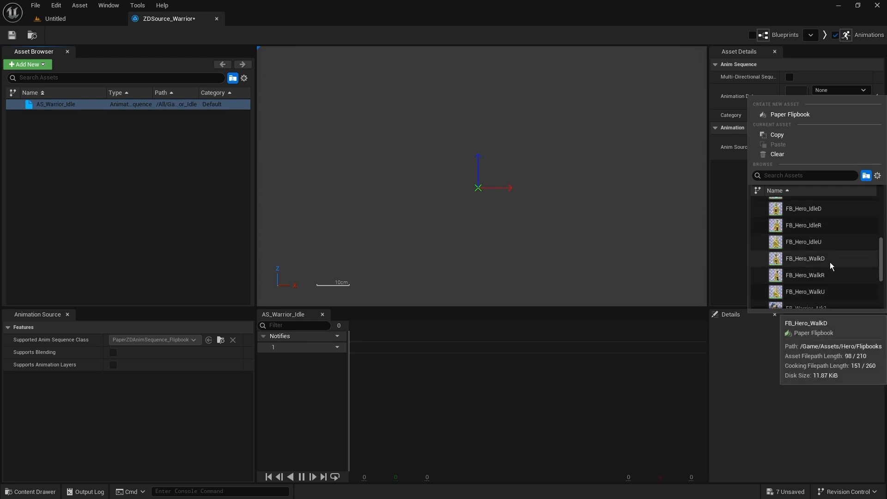
scroll(829, 261, down, 3)
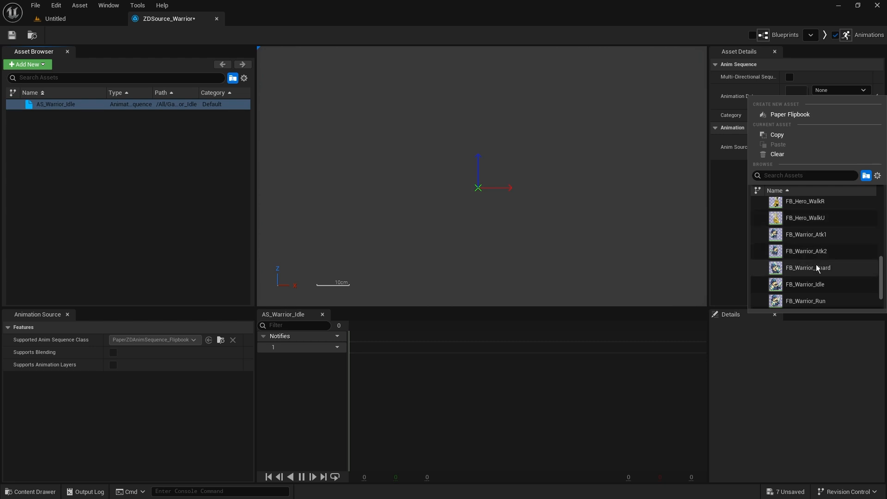
scroll(803, 230, down, 1)
scroll(827, 249, up, 1)
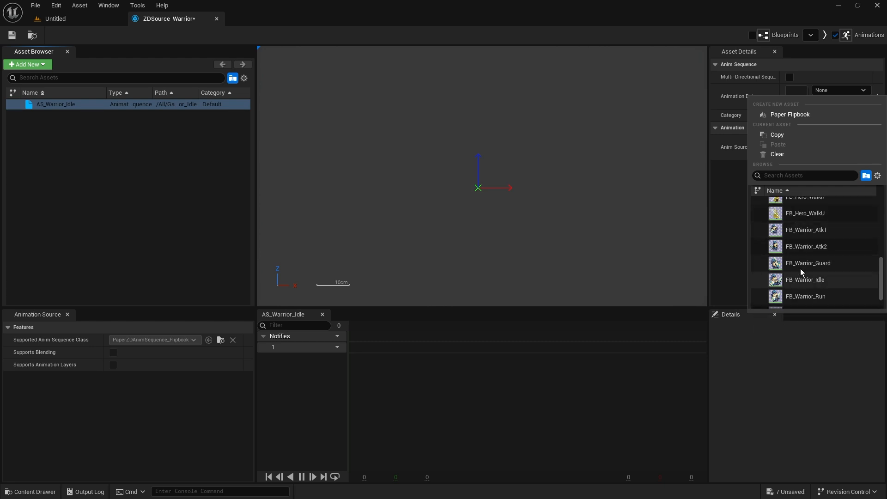
click(822, 281)
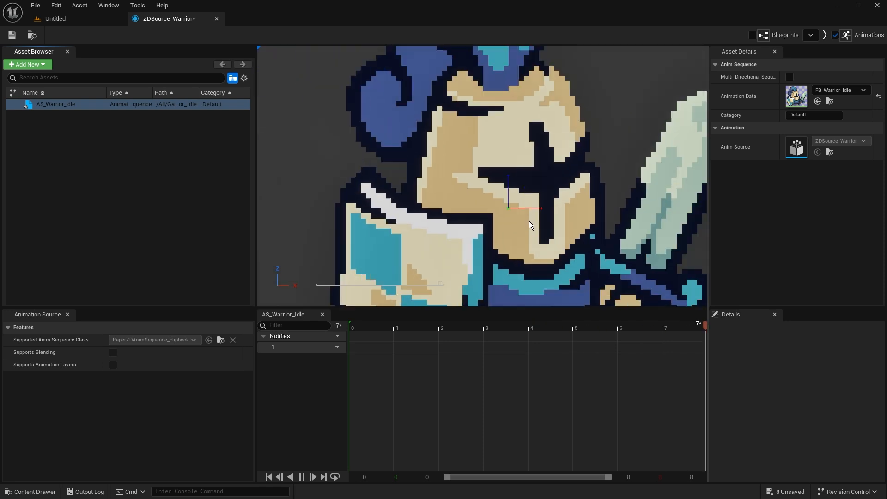
Step: Examine the idle animation in the preview, scrub through its timeline and look at the available notify options
scroll(529, 227, down, 2)
scroll(576, 257, up, 1)
right_drag(585, 258, 563, 204)
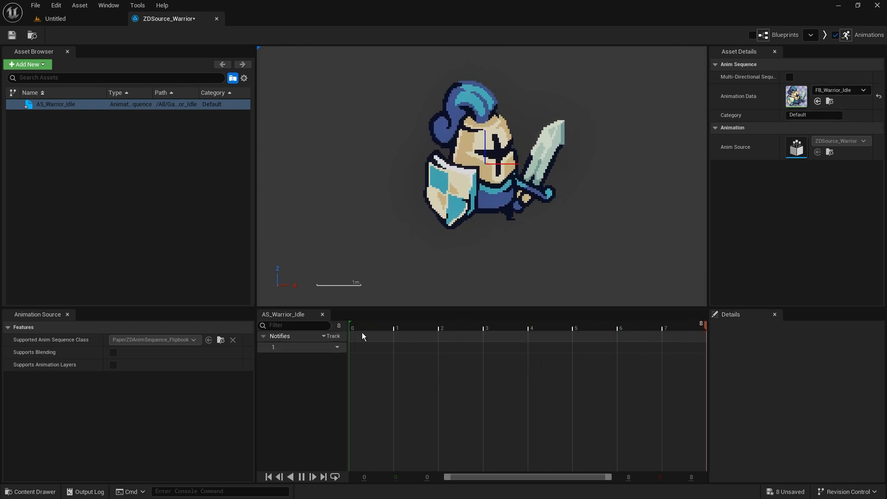
drag(367, 325, 314, 342)
right_click(489, 347)
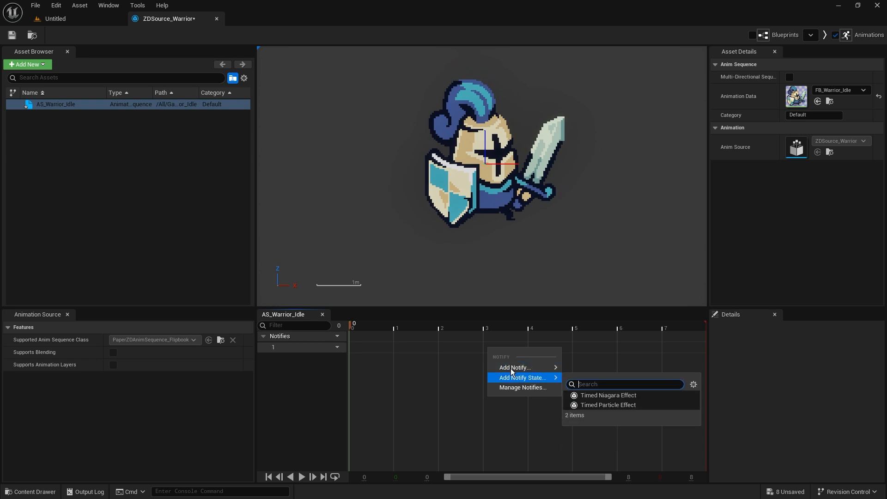
click(436, 314)
mouse_move(353, 329)
mouse_down()
mouse_move(693, 326)
mouse_move(401, 323)
mouse_move(647, 317)
mouse_move(691, 325)
mouse_move(346, 327)
mouse_move(652, 335)
mouse_move(416, 328)
mouse_move(679, 326)
mouse_move(343, 331)
mouse_up()
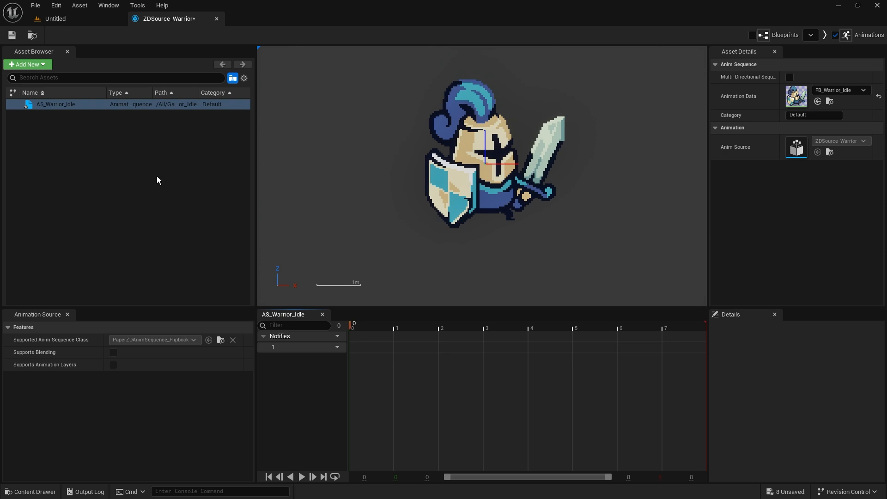
Step: Add a new animation sequence named AS_Warrior_Walk to the animation source
click(35, 65)
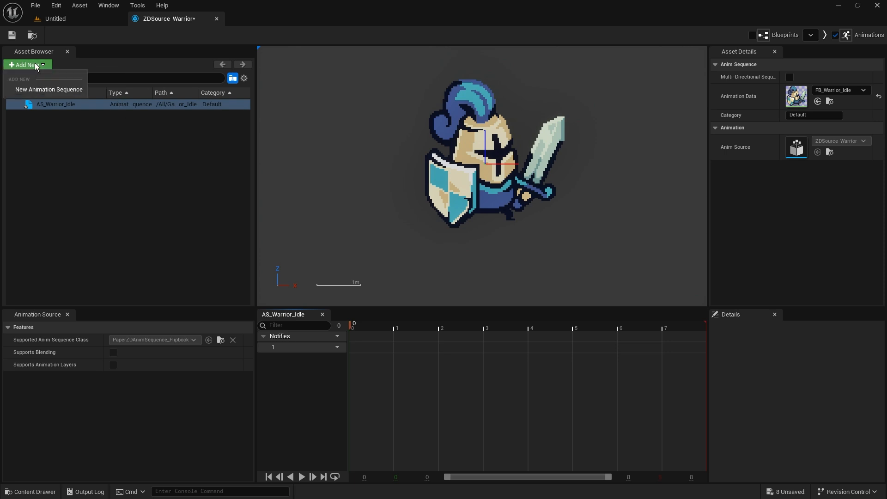
click(49, 89)
text(AS_Warrior)
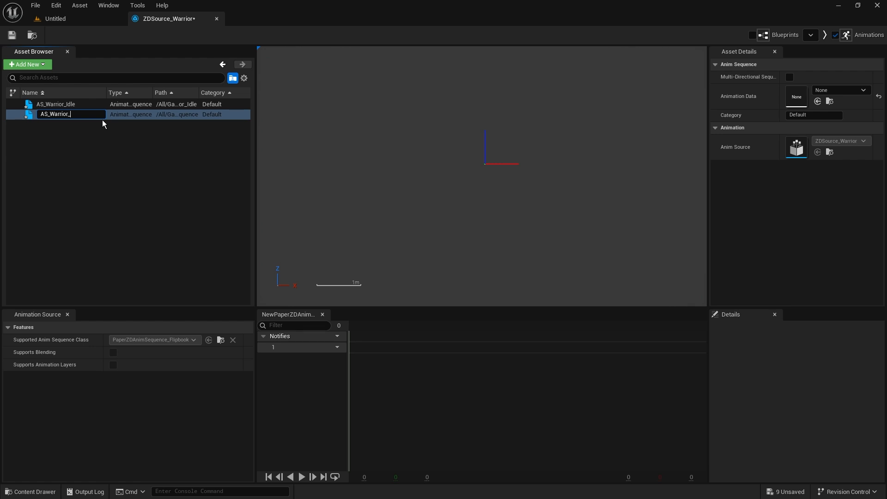
text(_Walk)
key(Return)
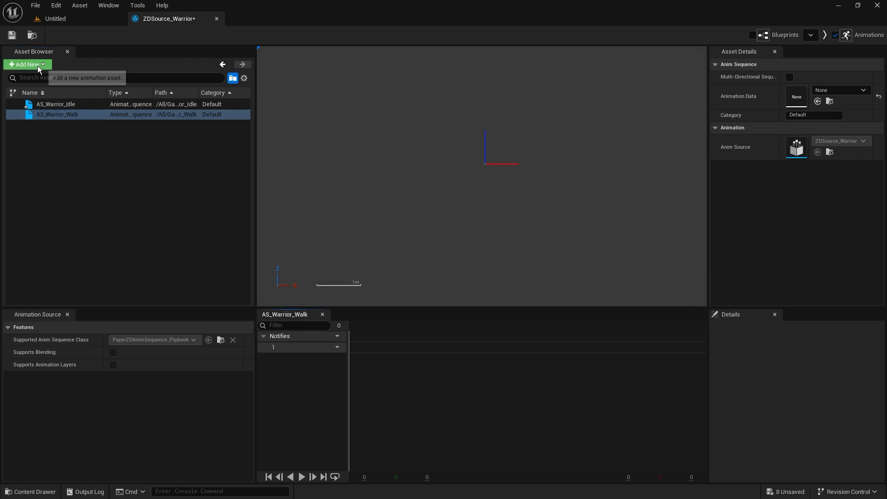
Step: Add a new animation sequence named AS_Warrior_guard to the animation source
click(37, 65)
click(58, 92)
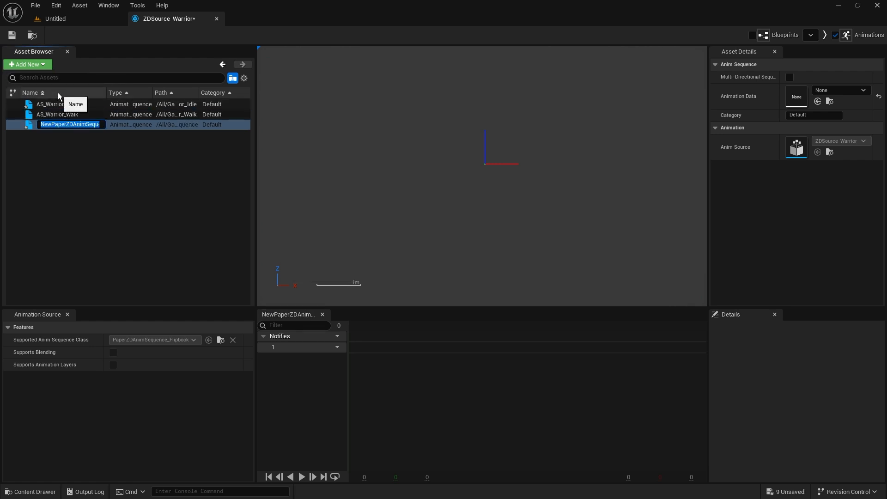
text(AS_Warrior_guard)
key(Return)
Step: Add a new animation sequence for the first attack, named AS_Warrior_Atk1
click(44, 67)
click(49, 85)
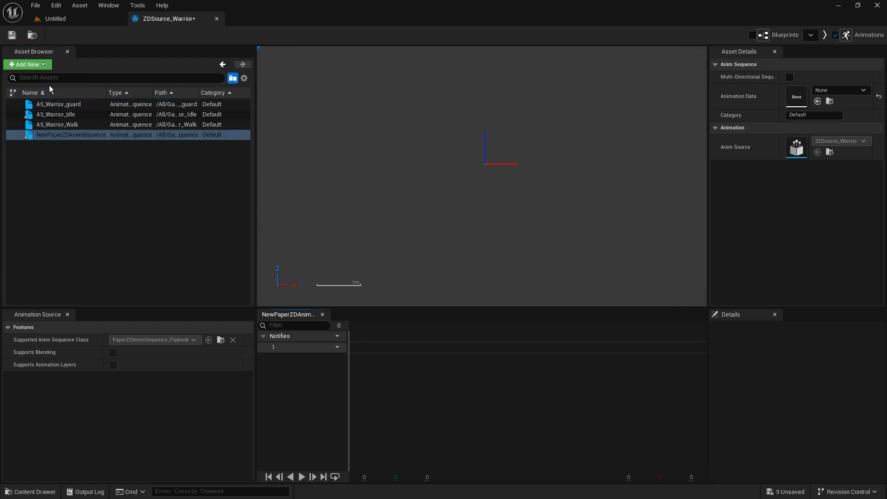
text(AS)
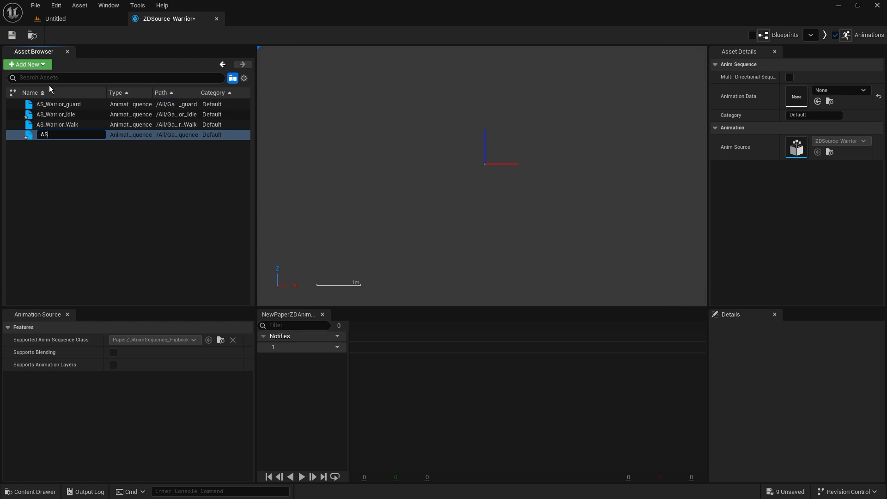
text(_Warrior_Atk1)
key(Return)
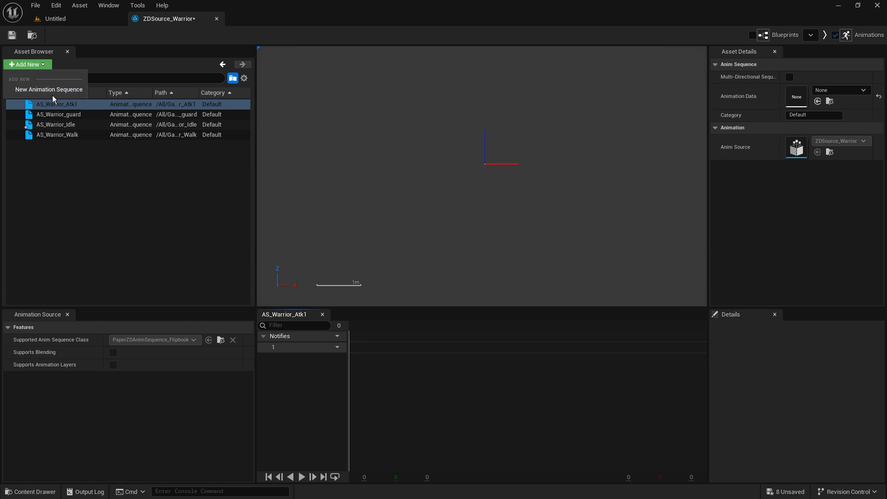
Step: Add a new animation sequence for the second attack, named AS_Warrior_Atk2
click(50, 91)
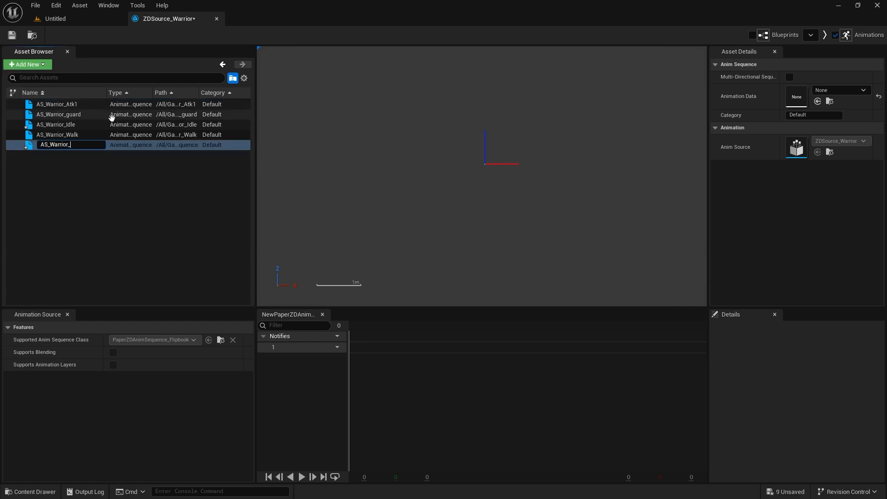
text(AS_Warrior_Atk2)
key(Return)
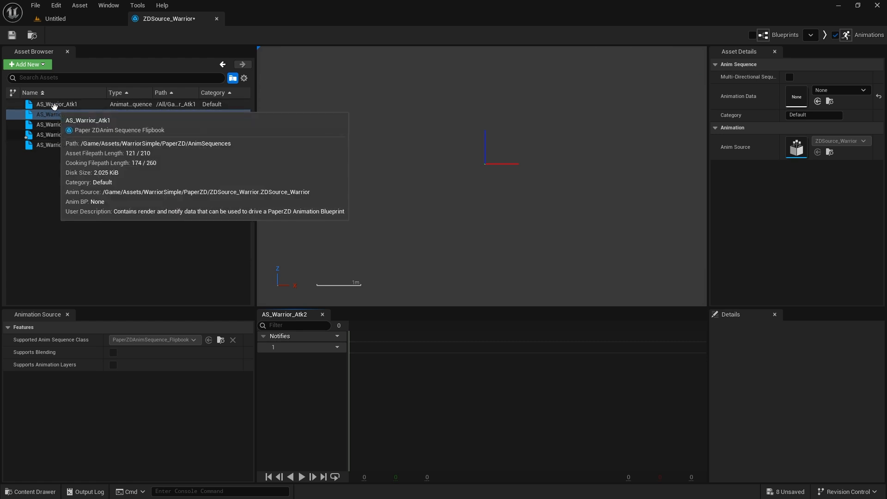
Step: Set the animation data of the open AS_Warrior_Atk2 sequence to the FB_Warrior_Atk2 flipbook
click(77, 104)
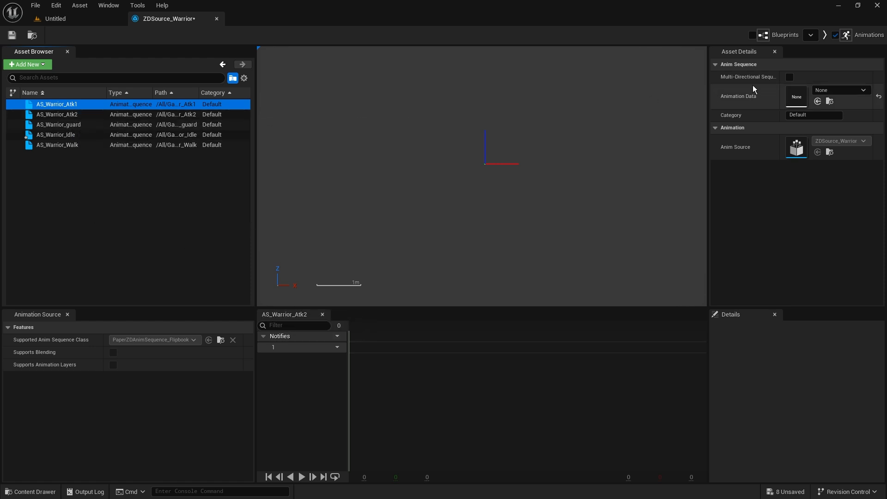
click(846, 90)
scroll(829, 273, down, 5)
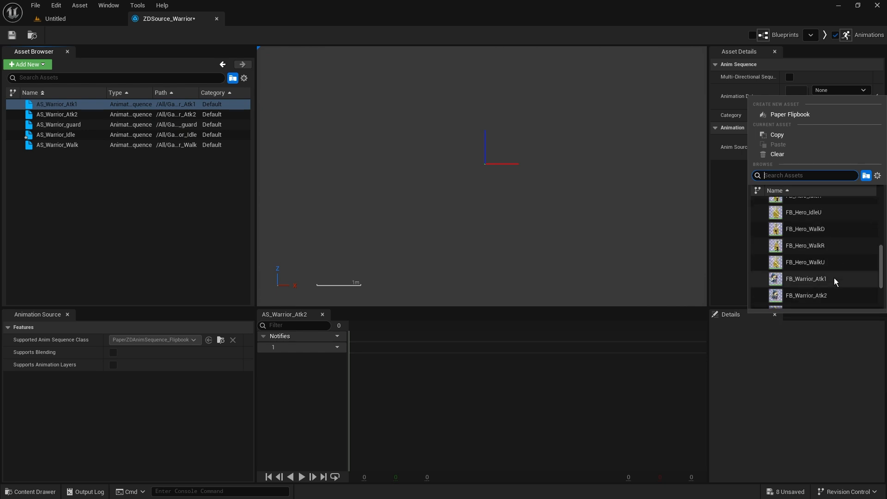
click(827, 216)
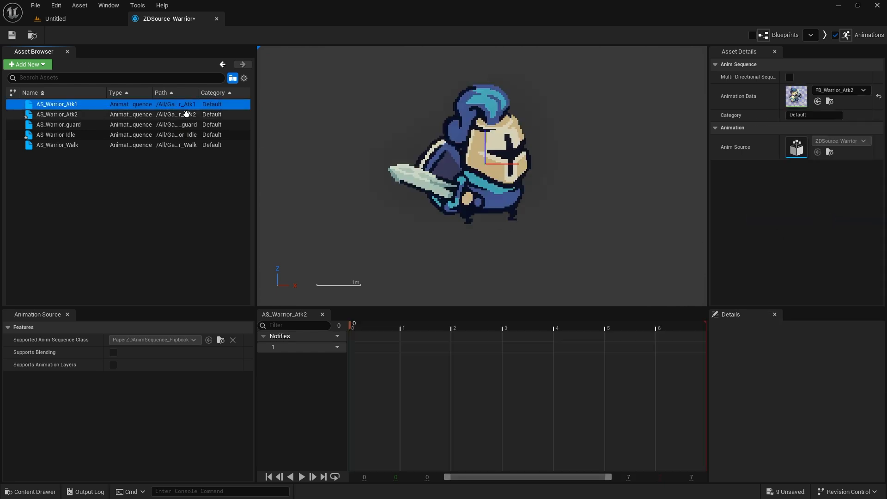
click(56, 134)
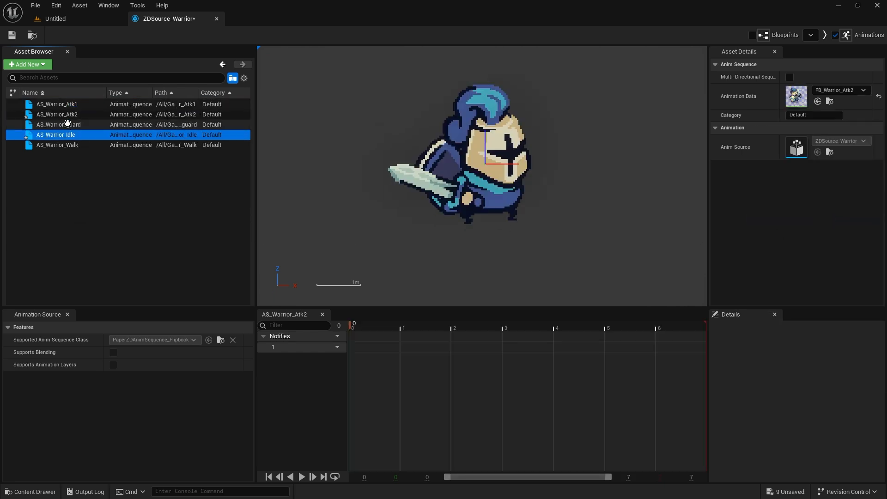
click(70, 144)
click(65, 135)
click(62, 114)
click(69, 106)
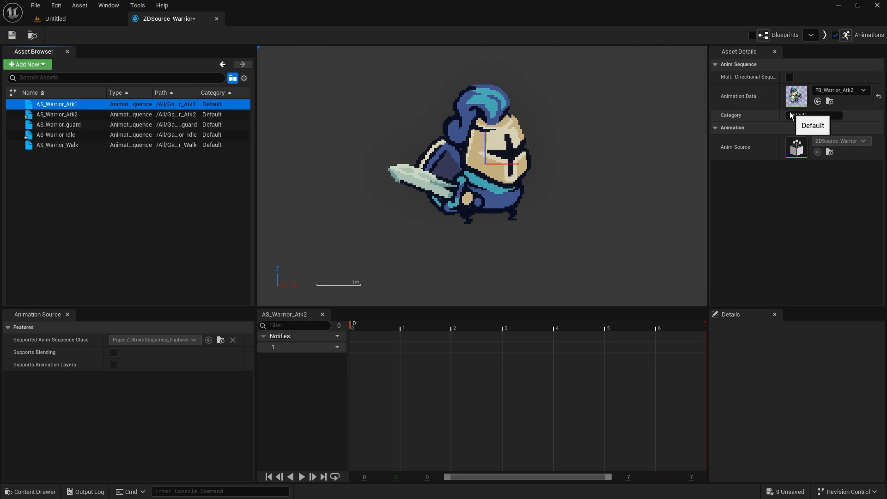
Step: Open AS_Warrior_Atk1 and set its animation data to the FB_Warrior_Atk1 flipbook
double_click(68, 105)
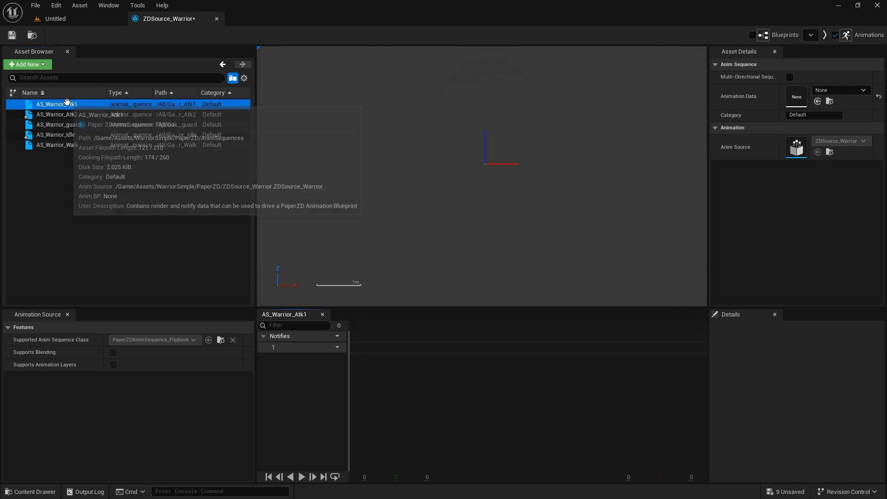
click(827, 90)
scroll(841, 282, down, 5)
scroll(842, 285, down, 5)
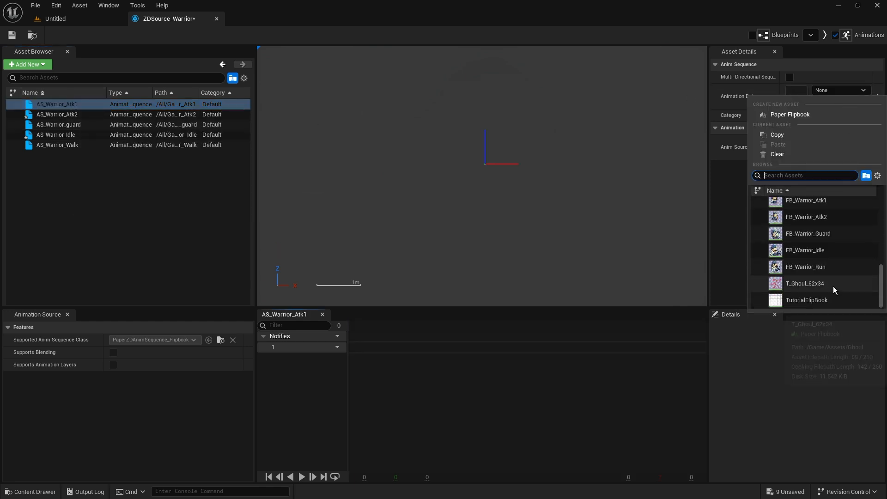
click(822, 204)
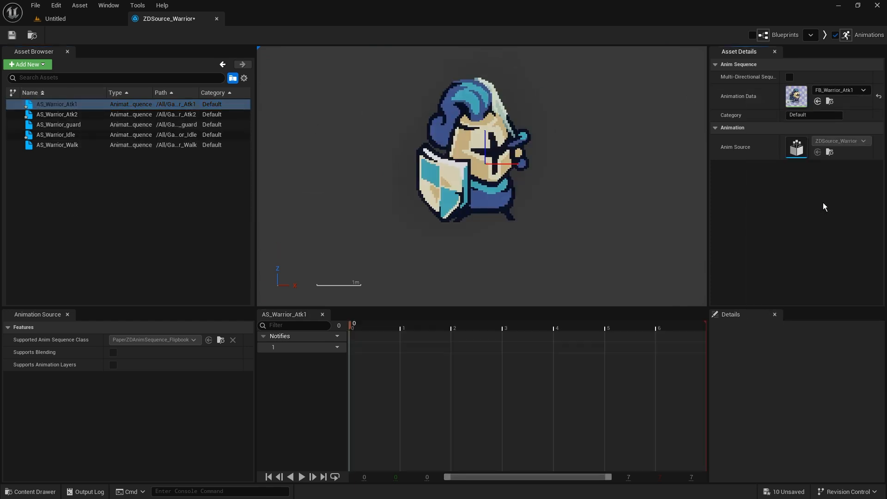
Step: Open AS_Warrior_guard and set its animation data to the FB_Warrior_Guard flipbook
double_click(72, 134)
double_click(77, 127)
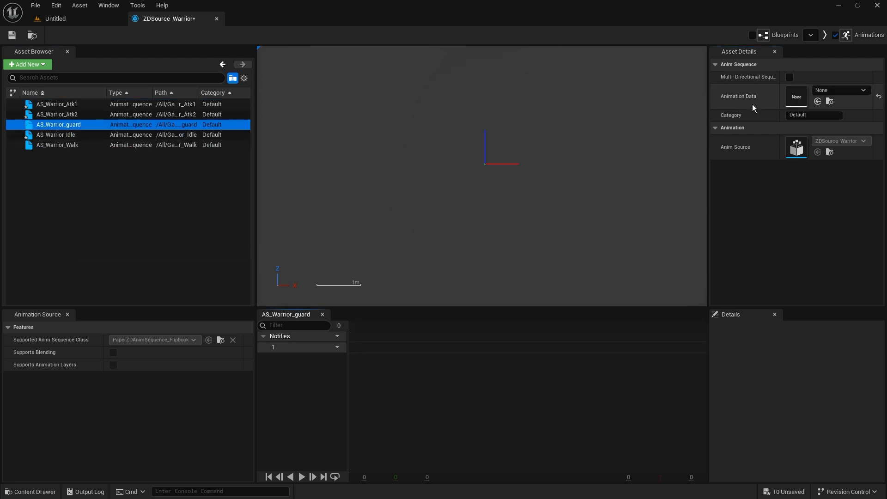
click(842, 89)
scroll(830, 260, down, 3)
scroll(830, 260, down, 4)
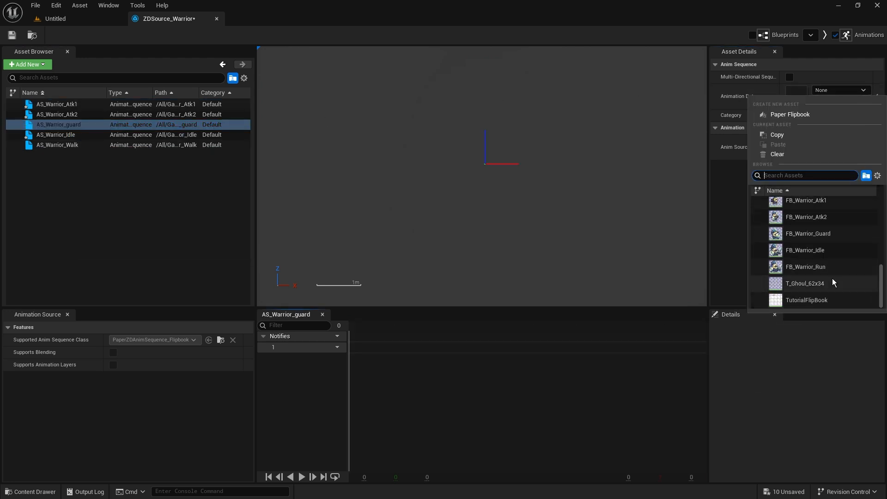
click(824, 231)
Step: Open AS_Warrior_Walk, set its animation data to the FB_Warrior_Run flipbook and save all assets
double_click(70, 144)
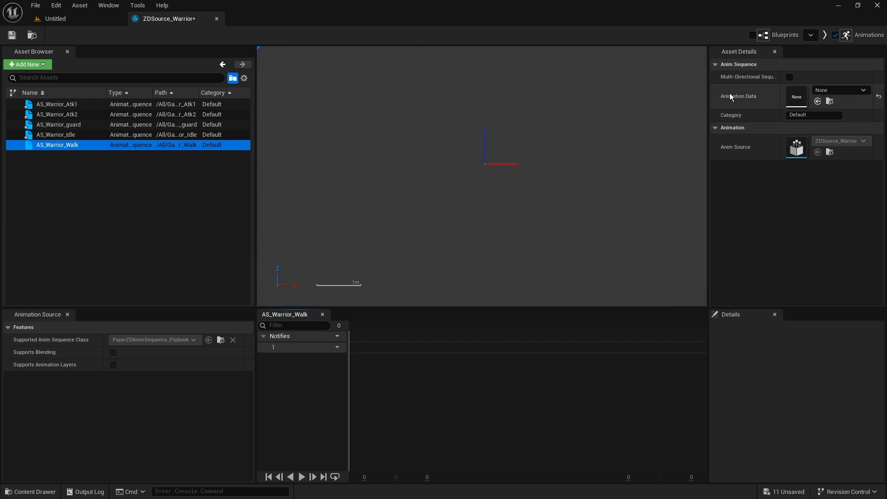
click(846, 92)
scroll(827, 278, down, 5)
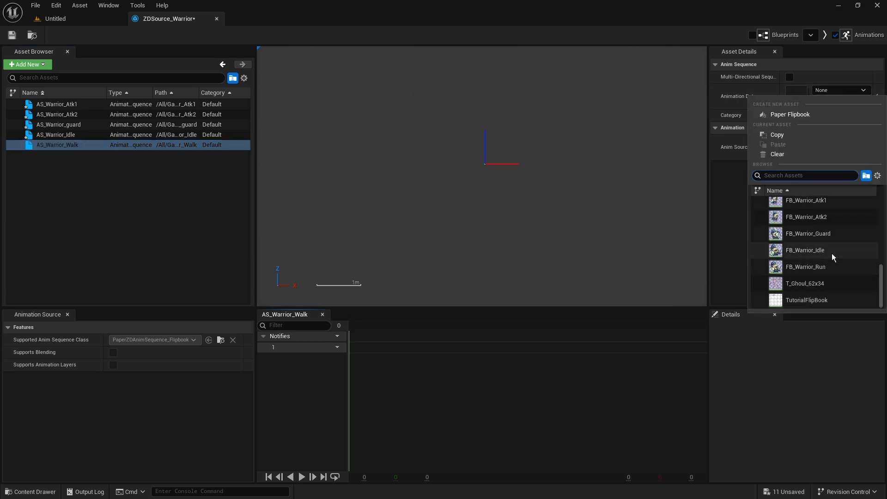
click(827, 267)
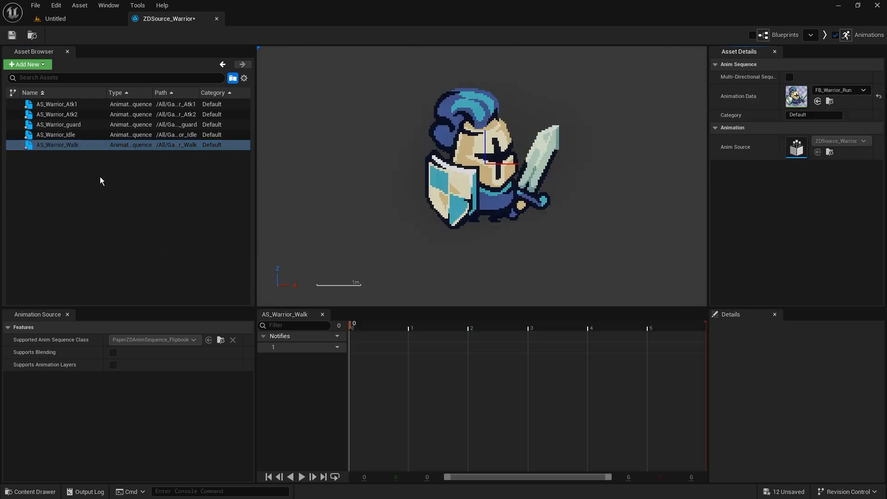
click(37, 5)
click(65, 61)
Step: Play back the AS_Warrior_Atk2, guard, walk and Atk1 sequences to check their animations, and close the animation source
click(87, 105)
click(86, 115)
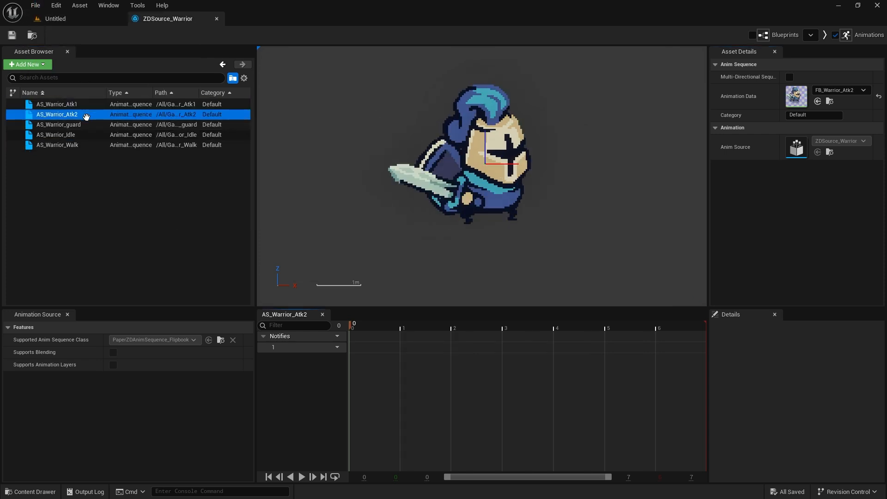
click(302, 477)
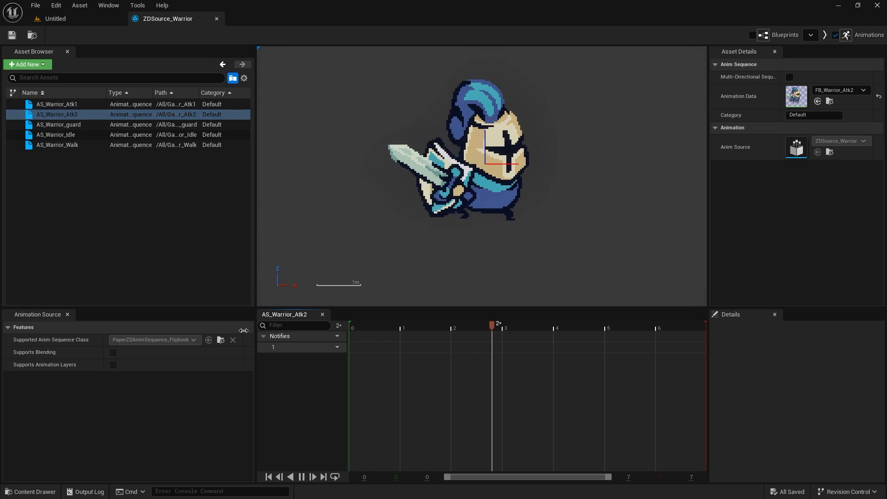
click(71, 124)
click(74, 134)
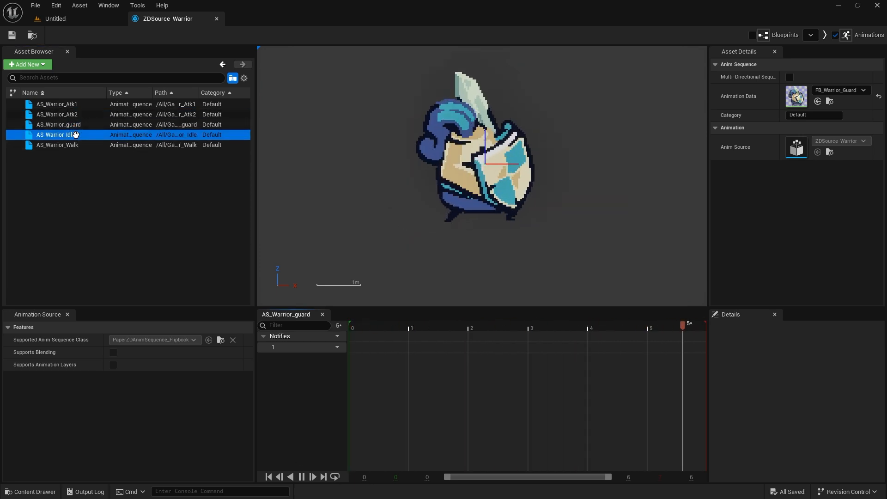
click(76, 145)
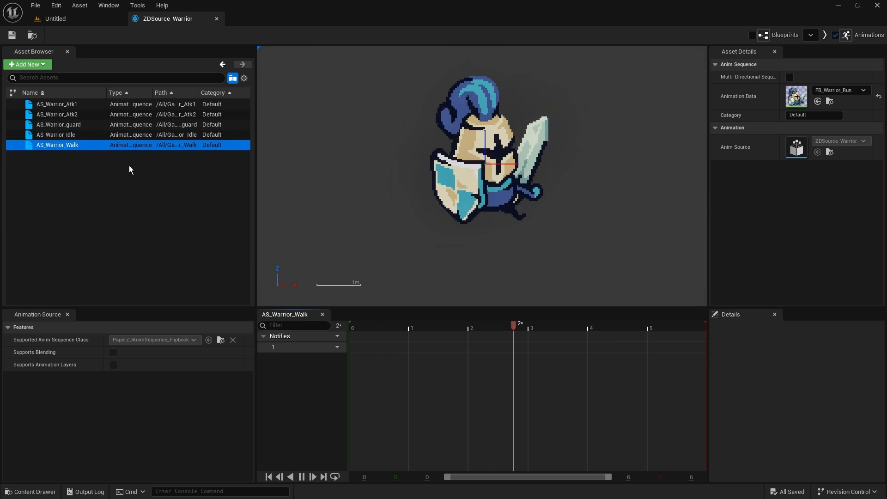
click(69, 104)
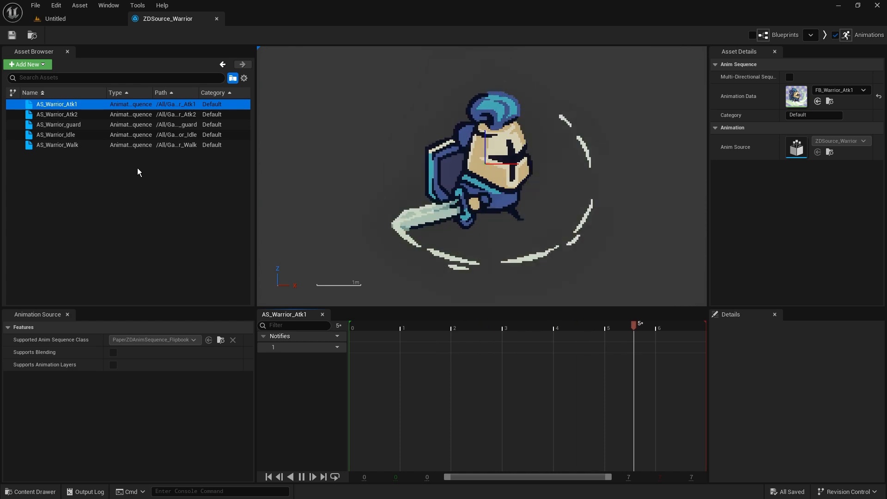
click(216, 19)
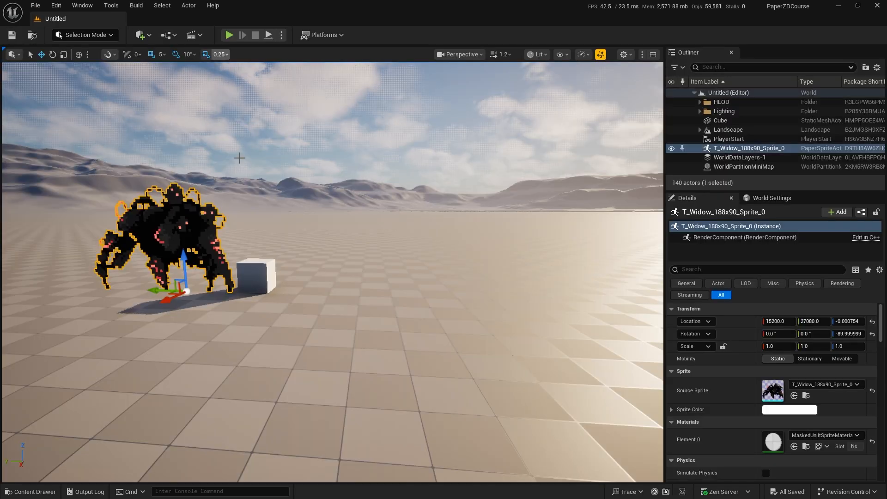
Step: Rename the AS_Warrior_guard sequence in the AnimSequences folder to AS_Warrior_Guard
click(30, 491)
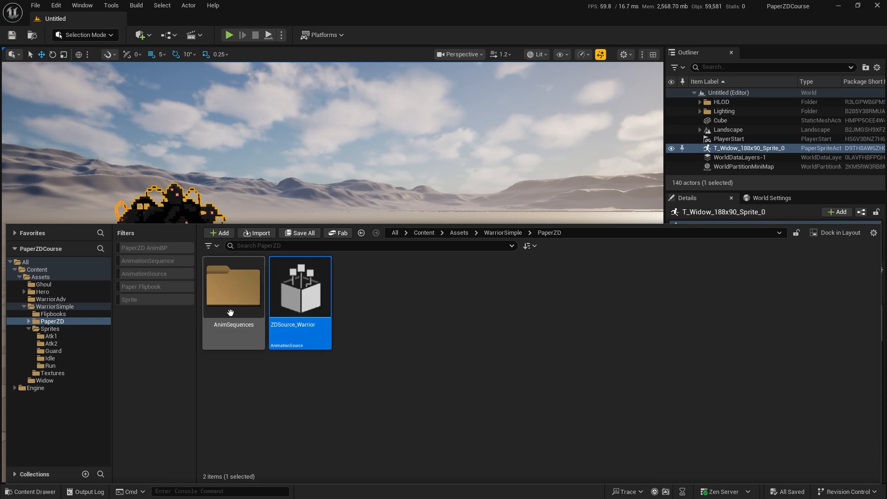
double_click(221, 324)
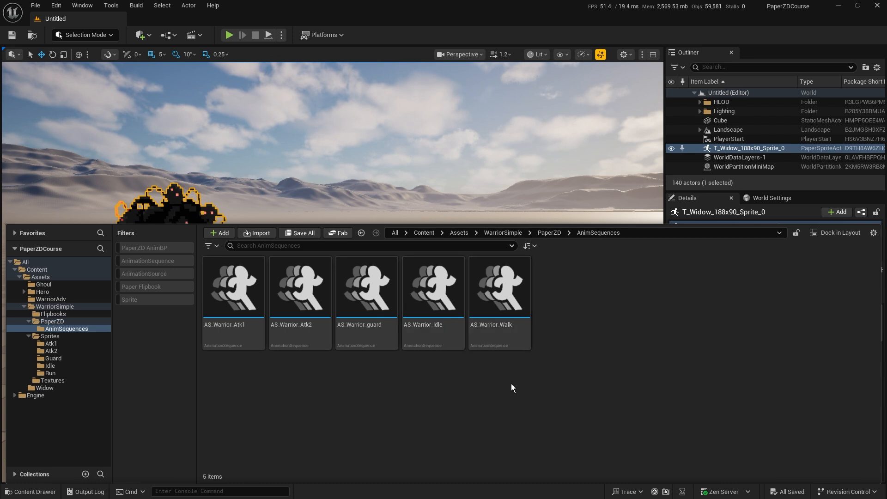
click(378, 347)
key(F2)
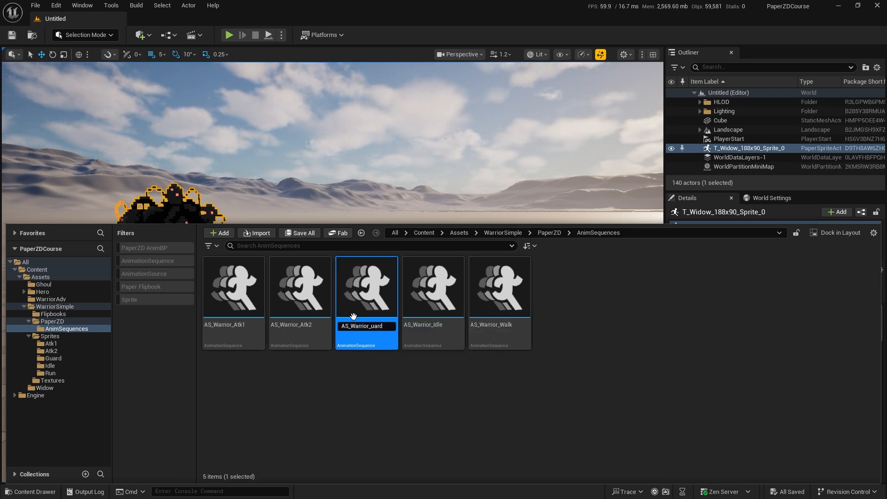
key(Return)
key(F2)
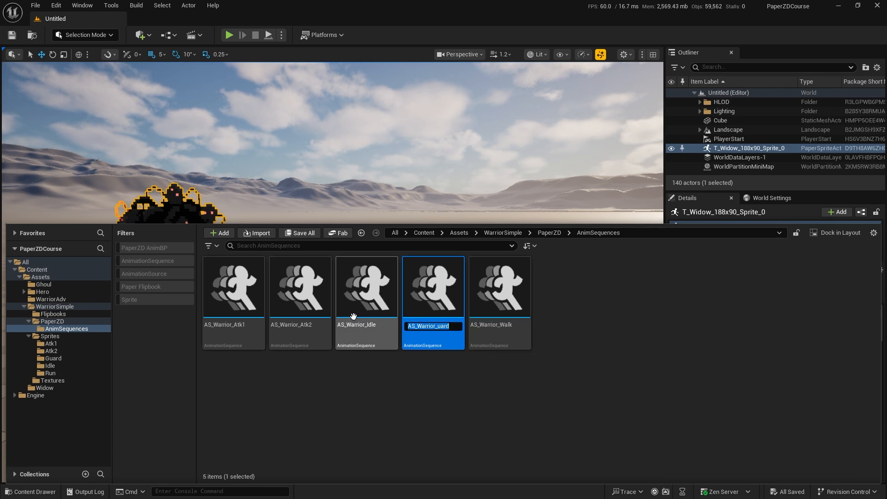
text(G)
key(Return)
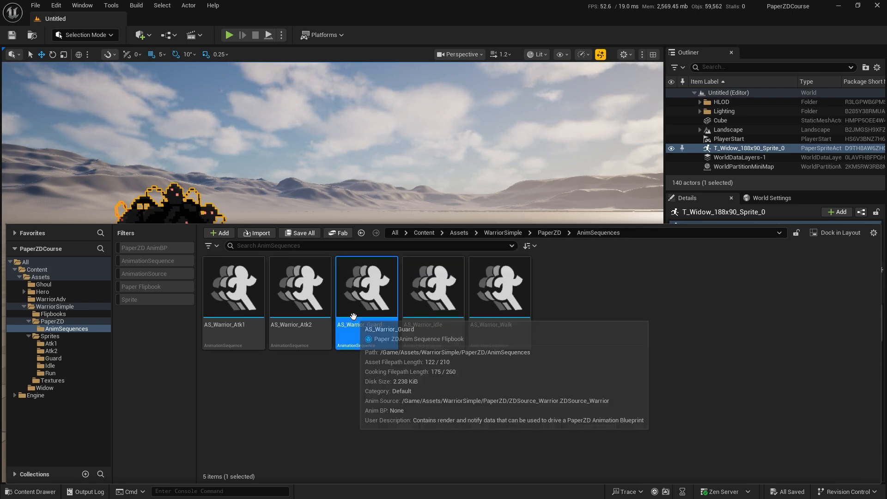
click(535, 387)
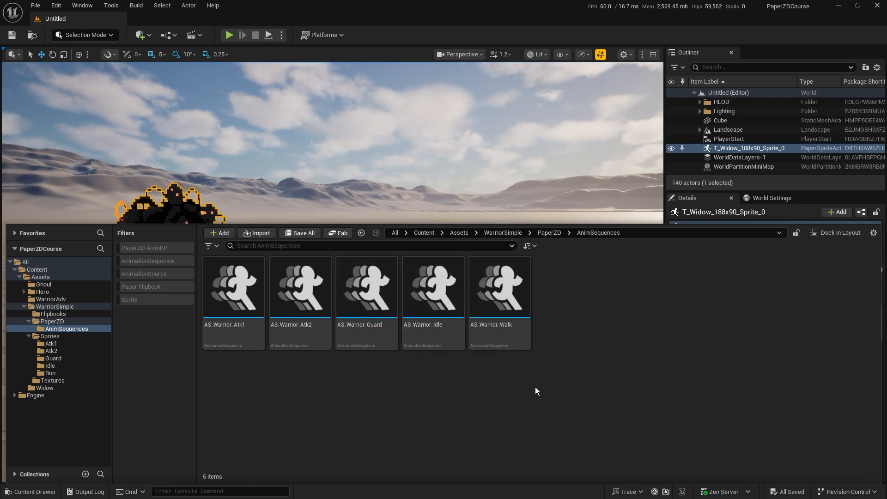
Step: Open the AS_Warrior_Guard sequence to check its preview and return to the level's AnimSequences folder
click(367, 301)
double_click(367, 300)
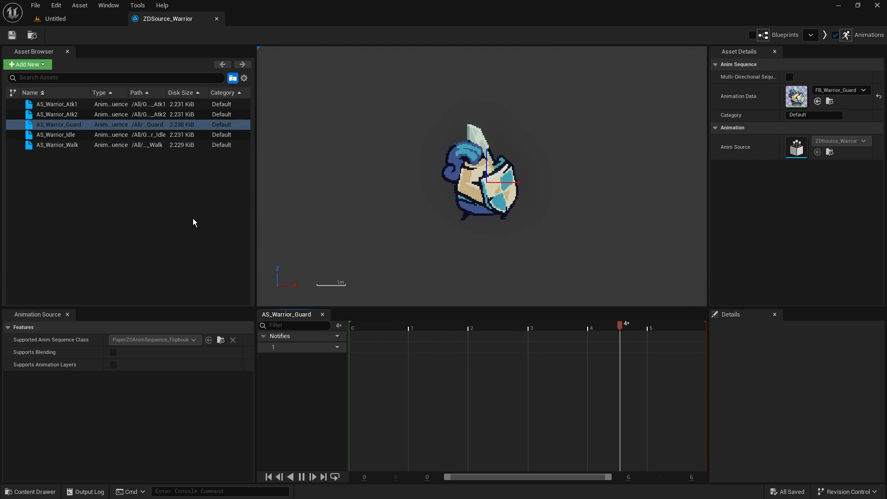
click(55, 19)
key(ctrl+space)
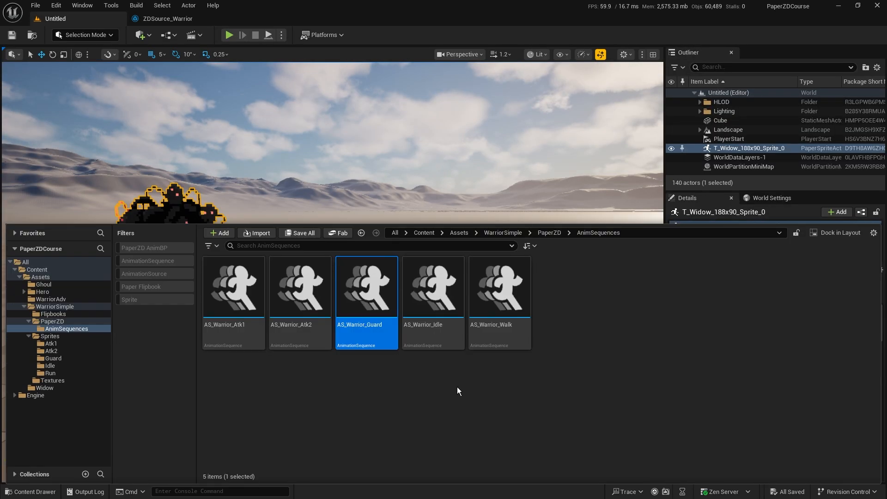
Step: Create a PaperZD AnimationSequence named AS_Warrior_Dead in the AnimSequences folder with ZDSource_Warrior as its parent, and open it
click(456, 388)
right_click(568, 282)
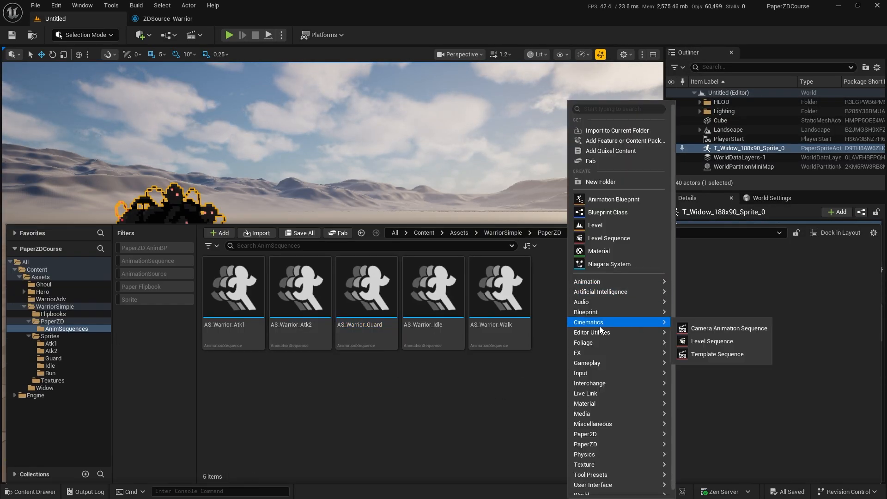
mouse_move(595, 453)
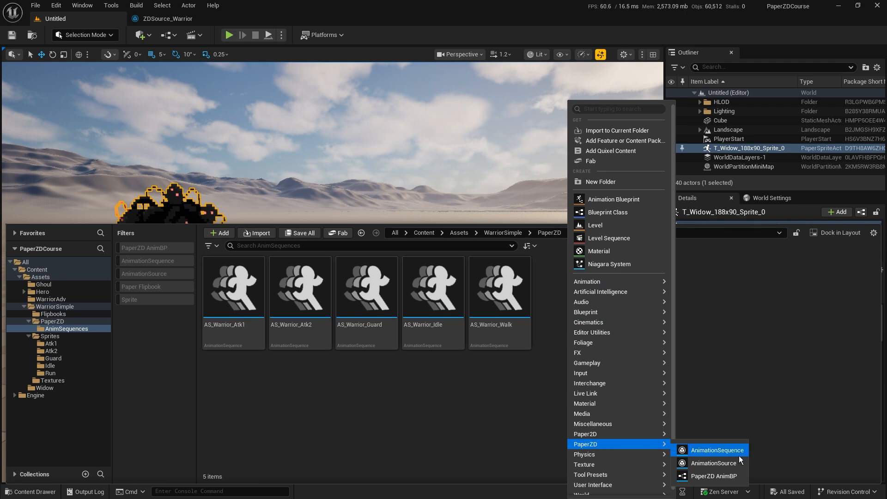
click(737, 450)
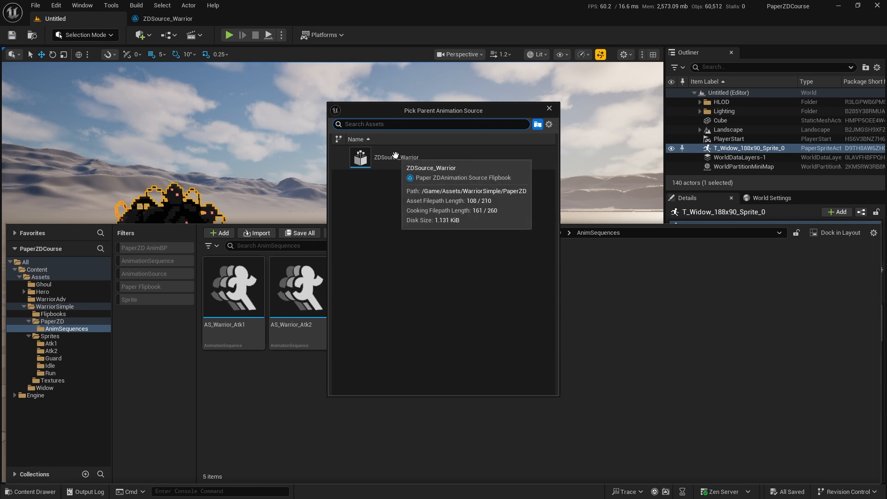
click(429, 155)
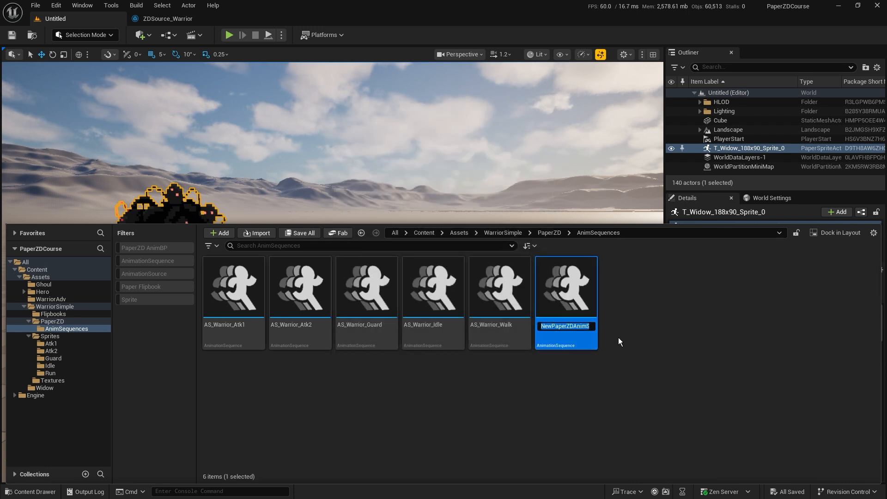
text(AS_)
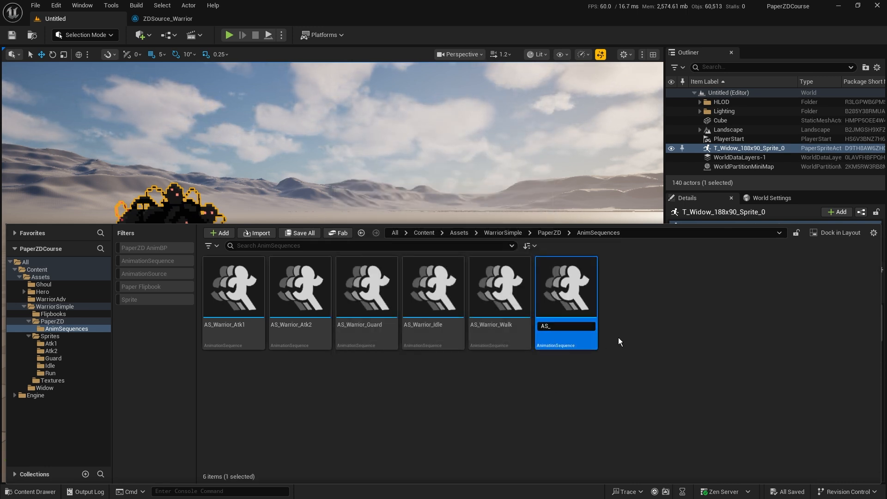
text(Warrior)
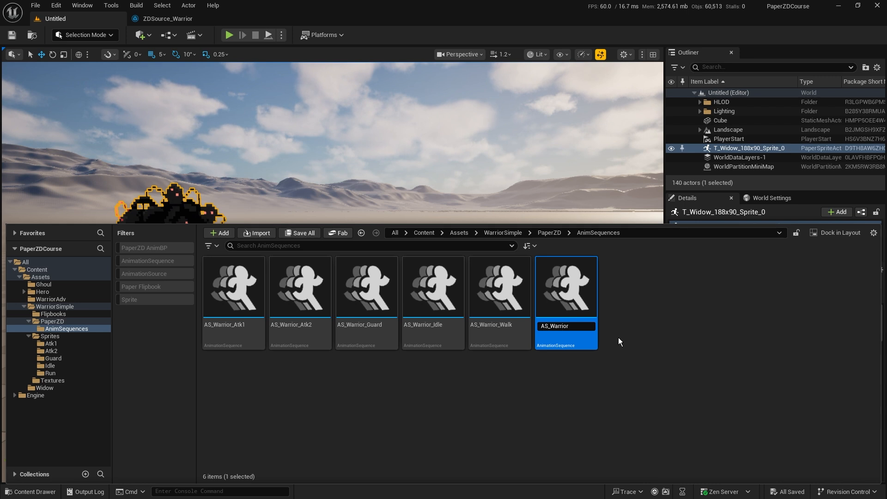
text(_D)
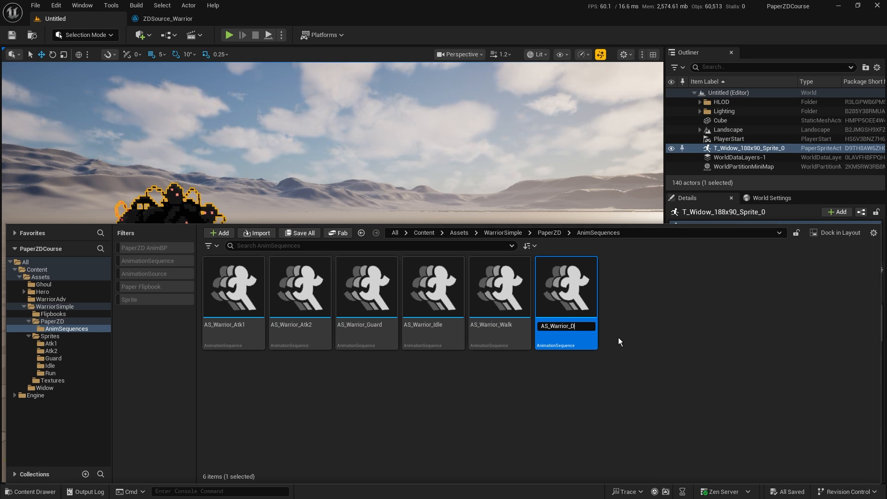
text(ead)
key(Return)
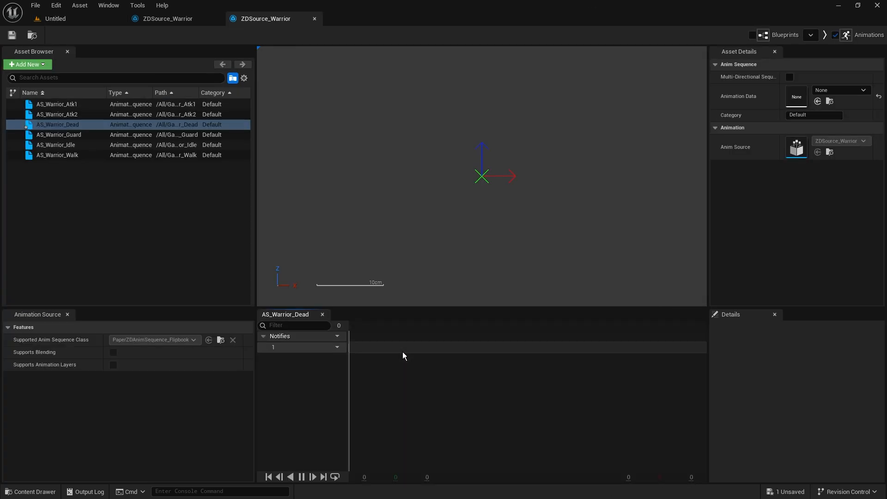
double_click(369, 289)
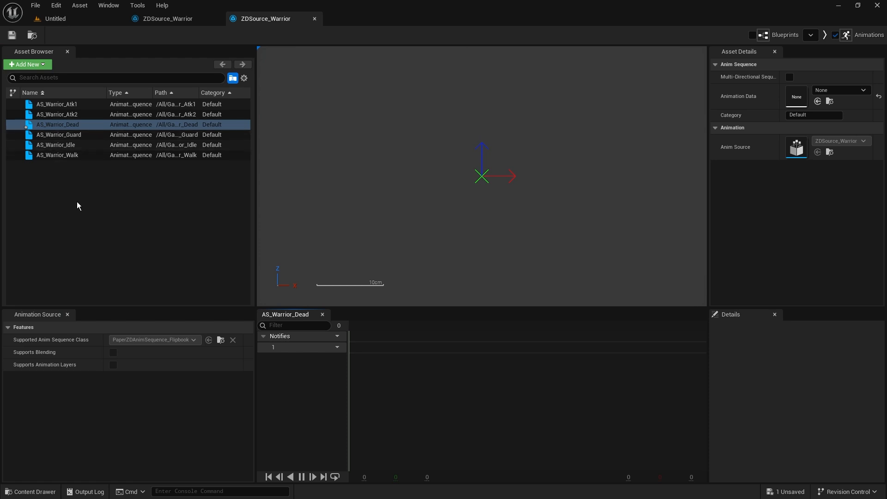
Step: Delete the AS_Warrior_Dead sequence from the animation source
click(76, 125)
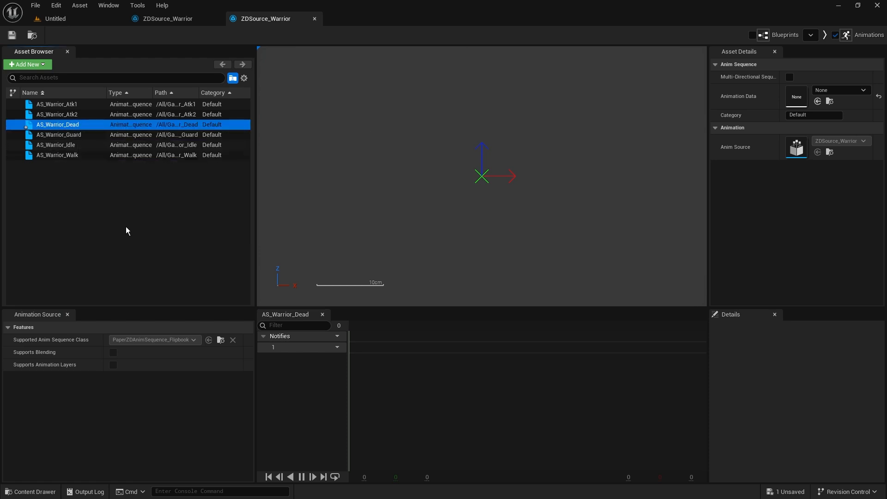
key(Delete)
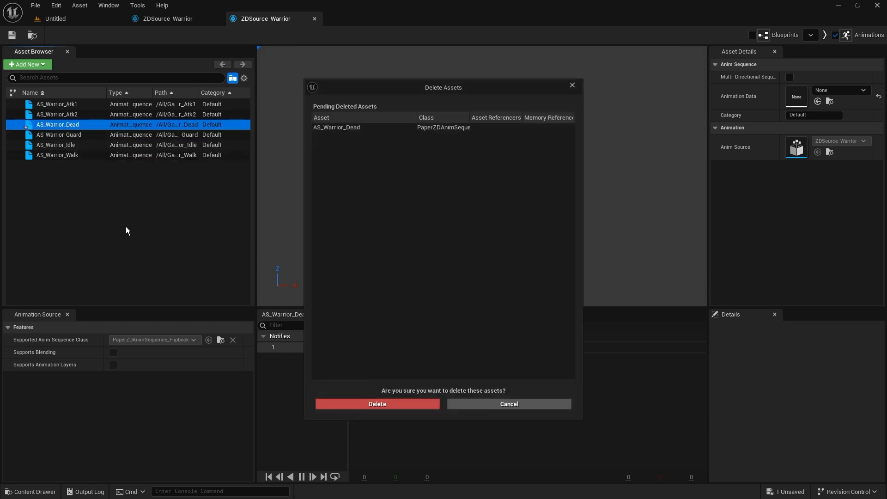
click(376, 406)
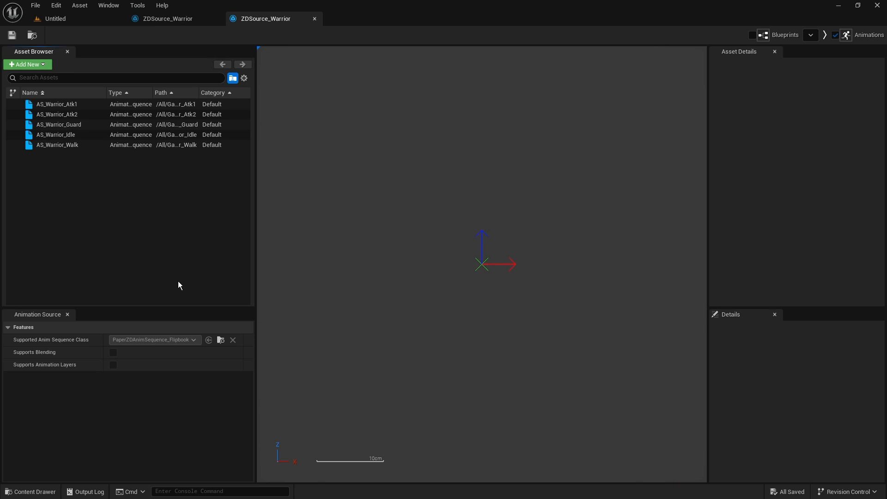
Step: Examine which sequences the AnimSequences folder contains and return to the animation source editor
key(ctrl+space)
click(154, 179)
key(ctrl+space)
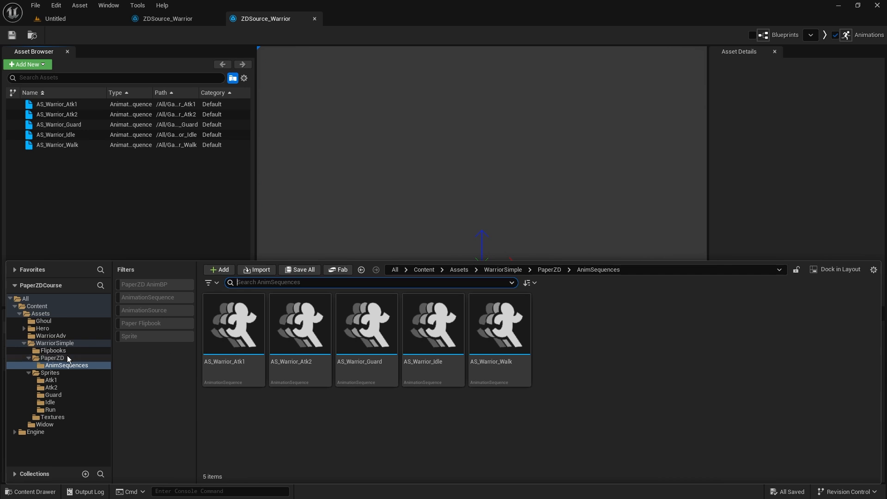
mouse_move(232, 365)
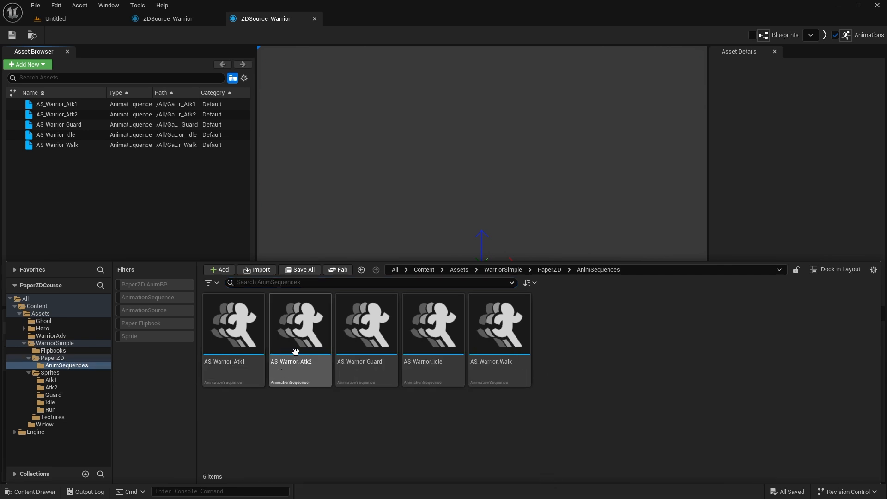
click(57, 250)
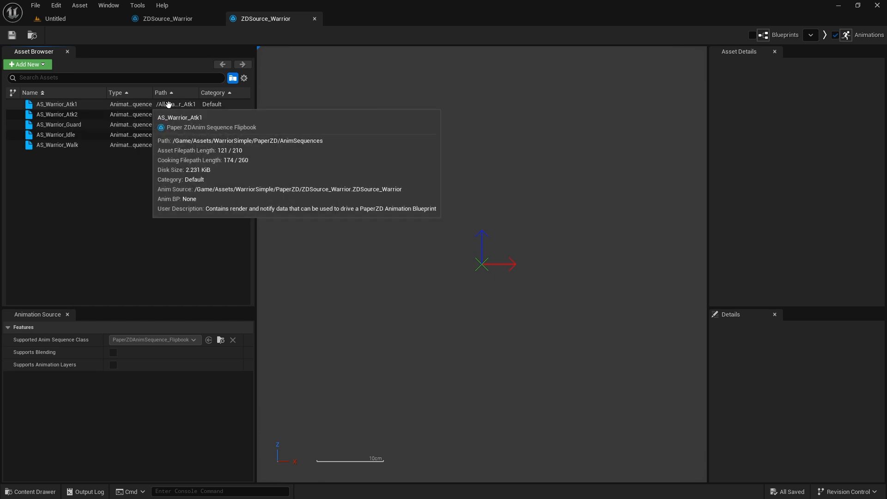
Step: Open the Atk1, Atk2, Guard, Idle and Walk sequences one after another to check each animation preview
double_click(70, 104)
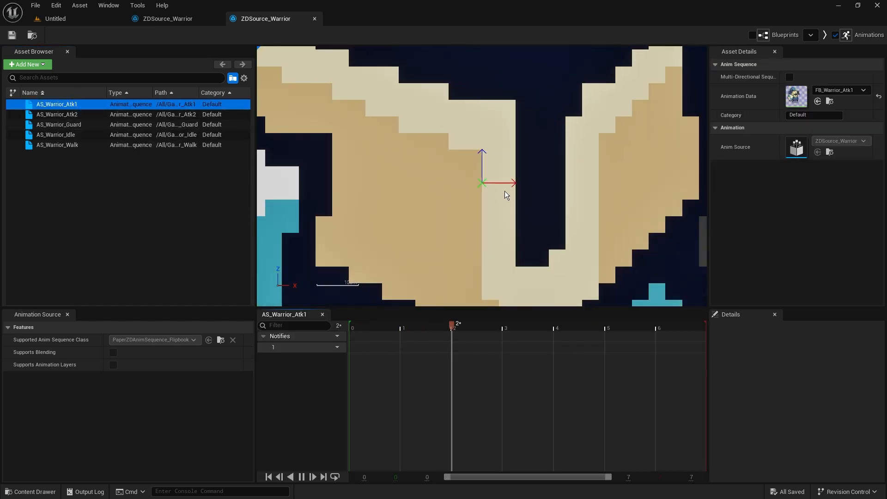
double_click(95, 115)
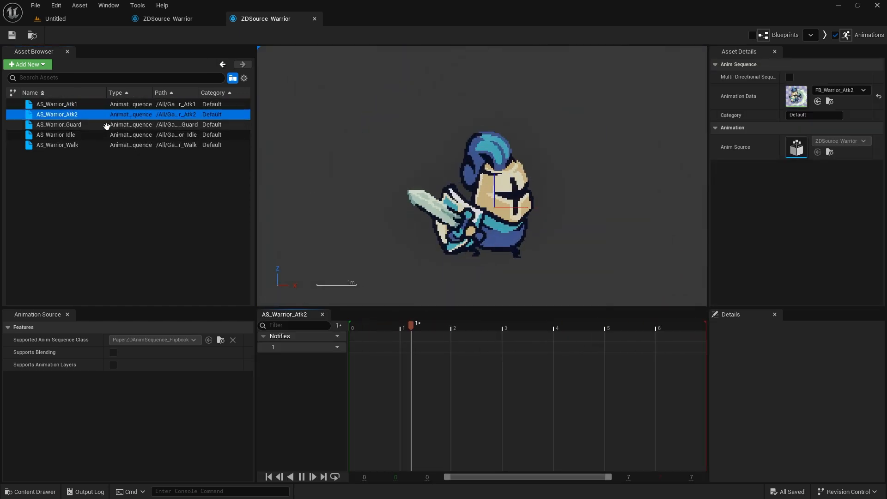
double_click(74, 124)
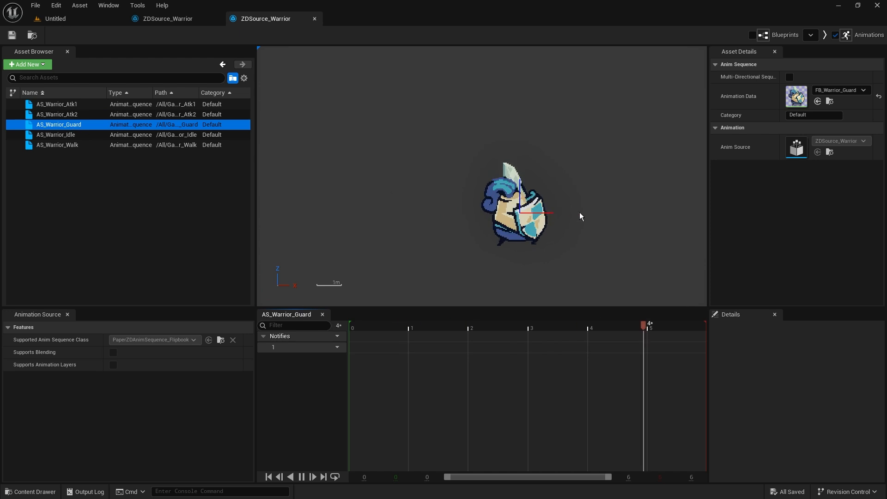
double_click(65, 134)
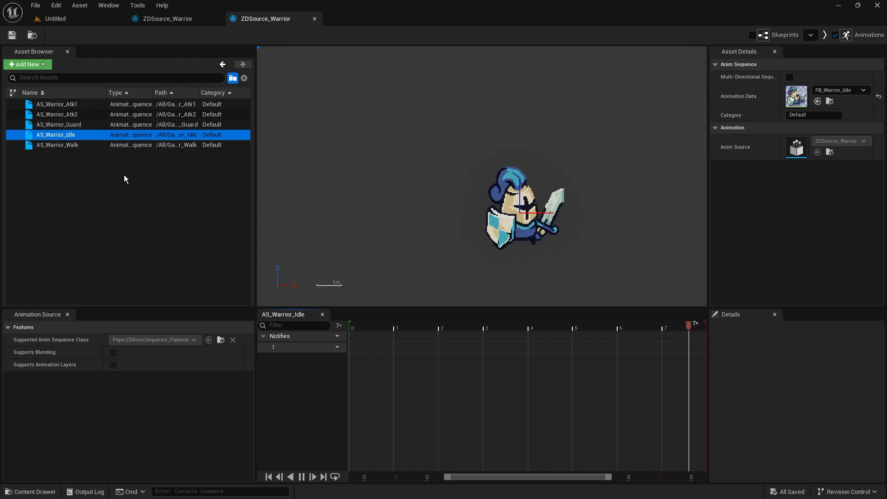
double_click(64, 145)
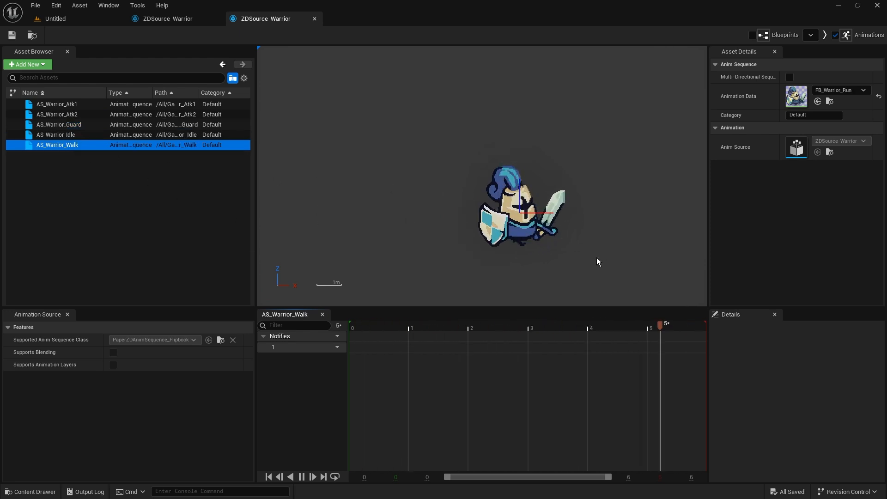